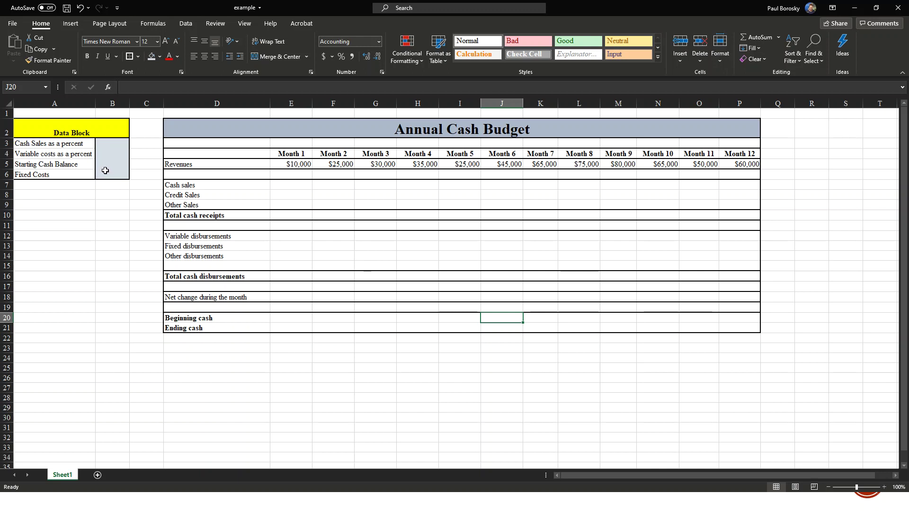
- Review the Data Block input cells and cancel the unfinished Month 1 cash sales entry
left_click(99, 164)
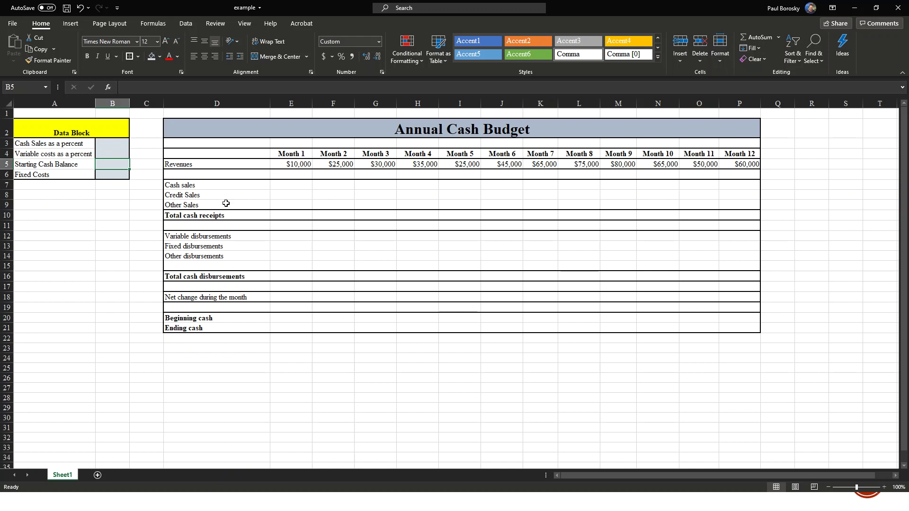
left_click(102, 223)
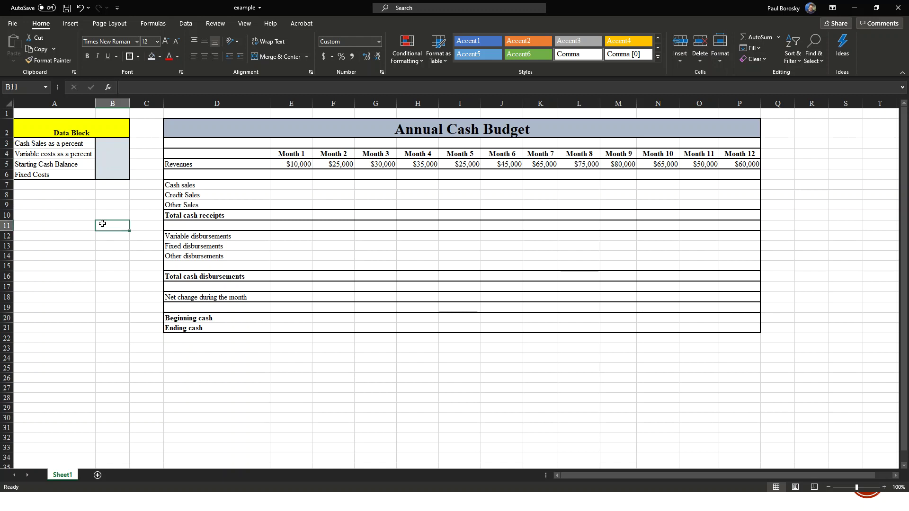
left_click(110, 177)
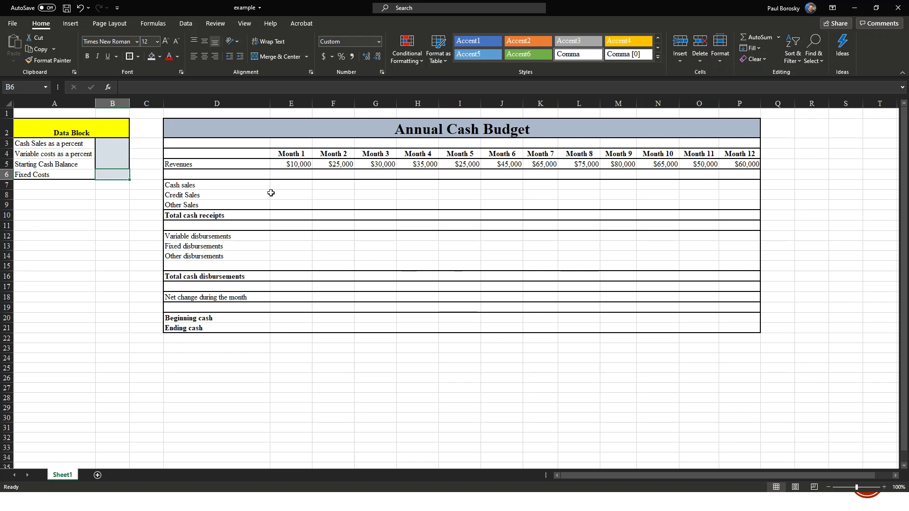
left_click(295, 182)
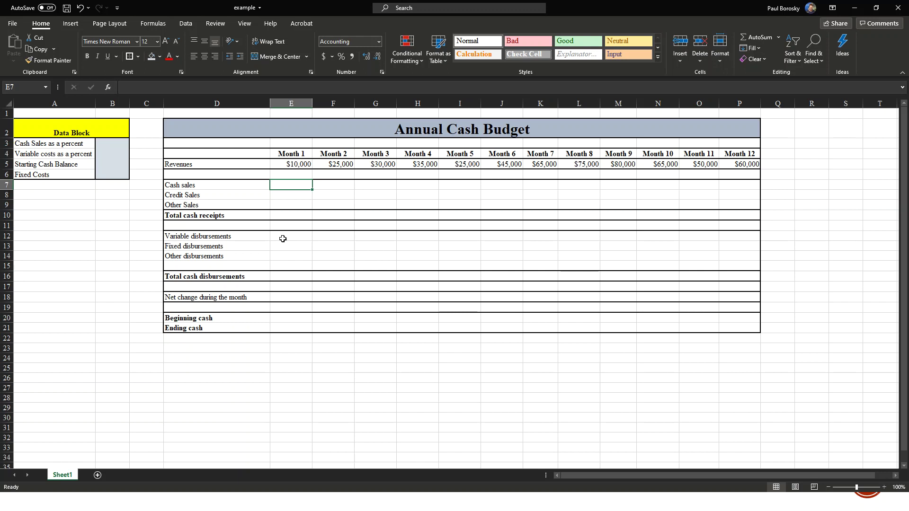
type("=")
key("Escape")
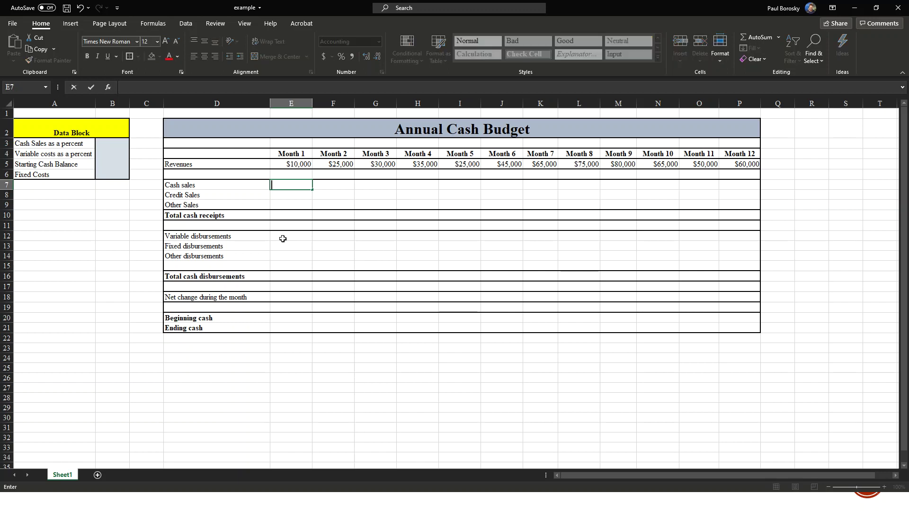
left_click(87, 234)
- Enter 70 as the cash sales percentage and 40 as the variable costs percentage
left_click(111, 142)
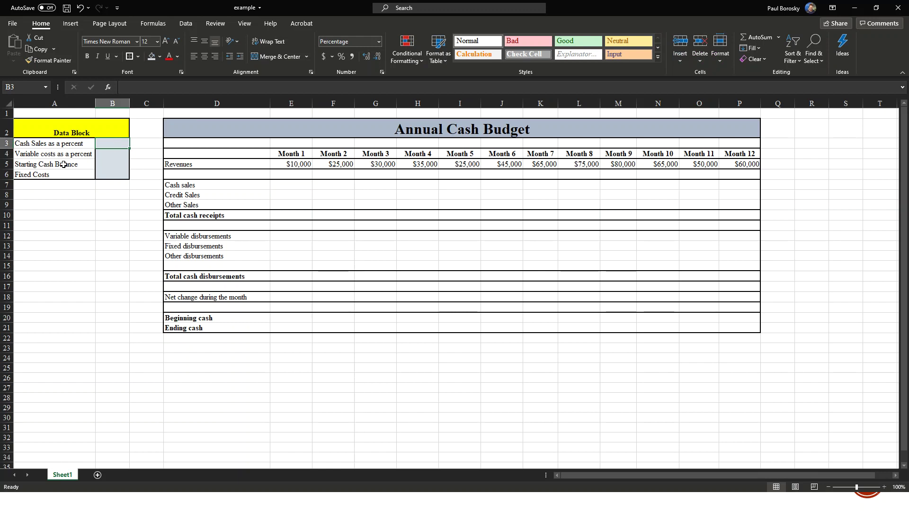
type("70")
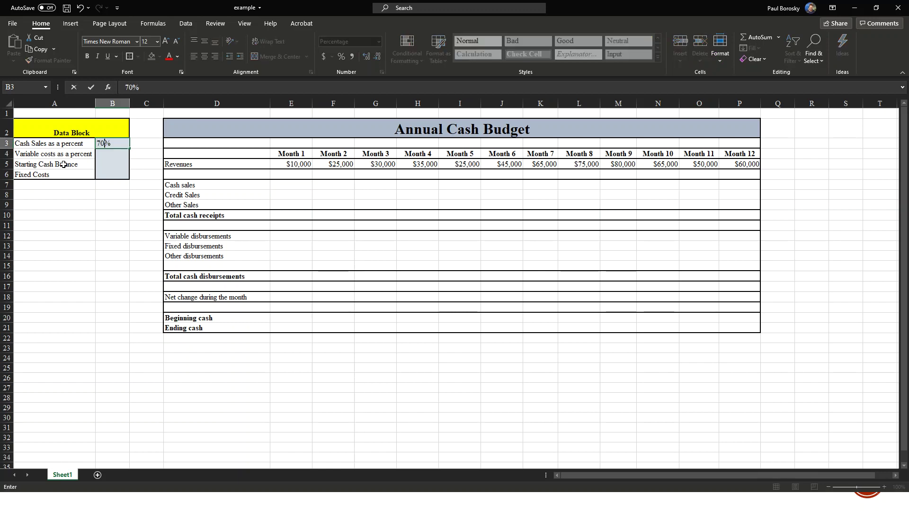
key("Return")
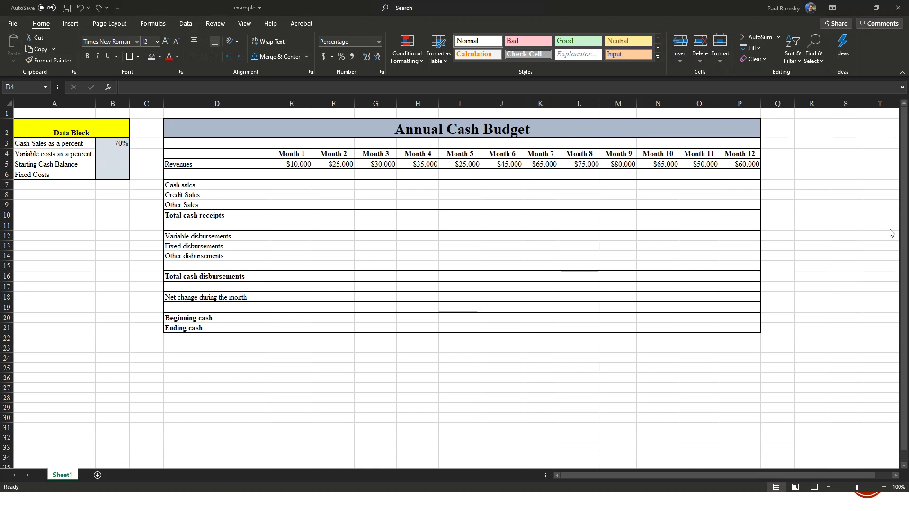
left_click(115, 156)
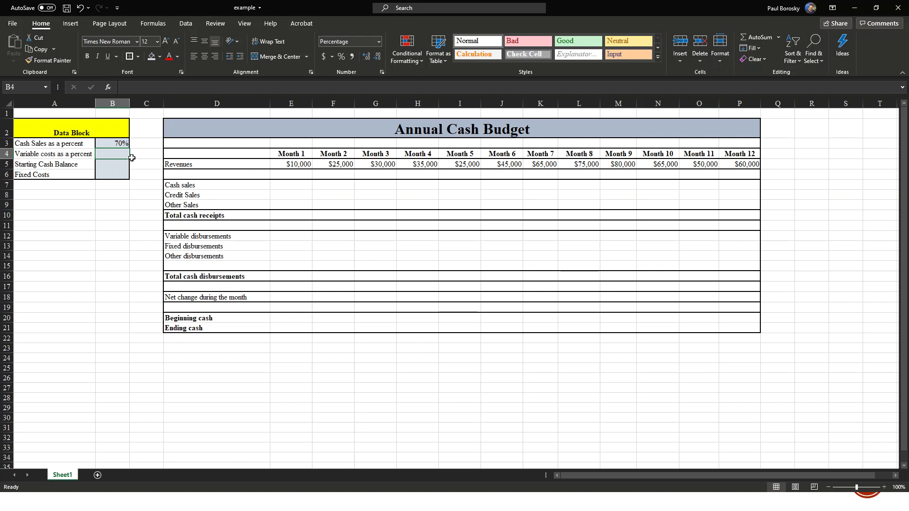
type("40")
key("Return")
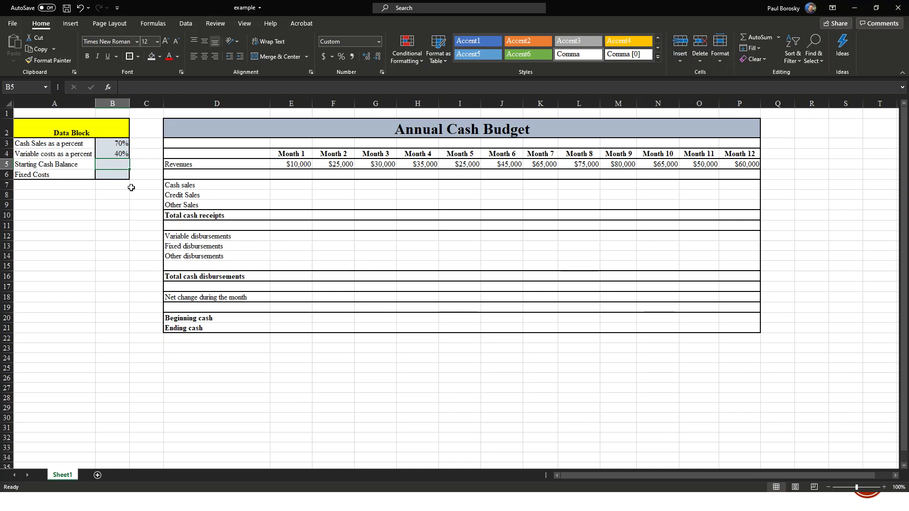
- Enter 10,000 as the starting cash balance and 10,000 as fixed costs
type("10000")
key("Return")
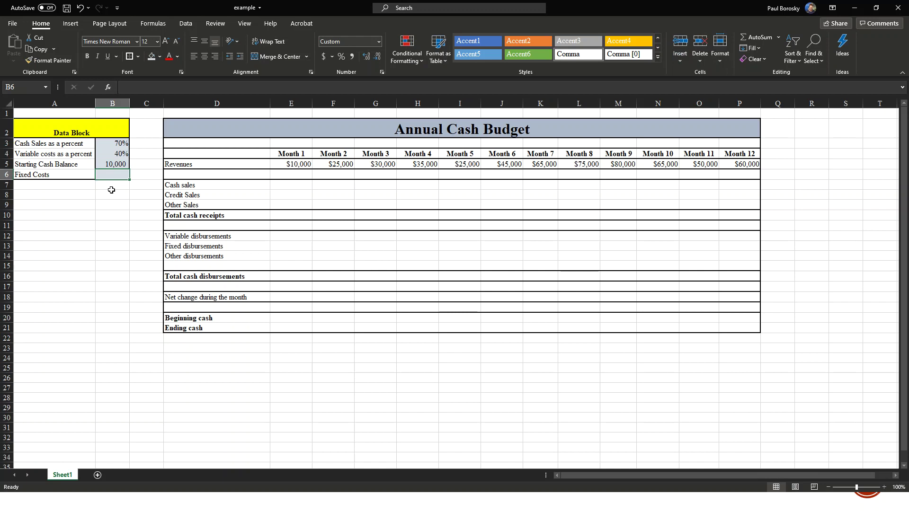
type("10000")
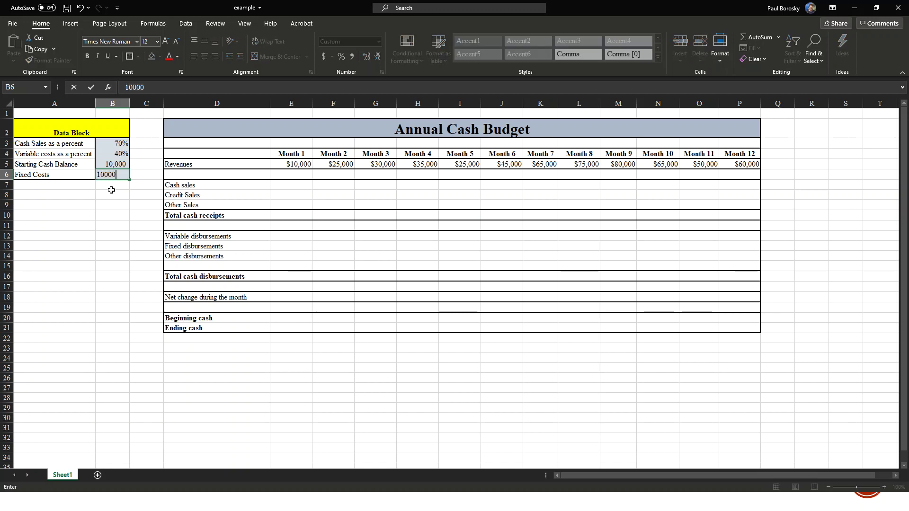
key("Return")
left_click(303, 194)
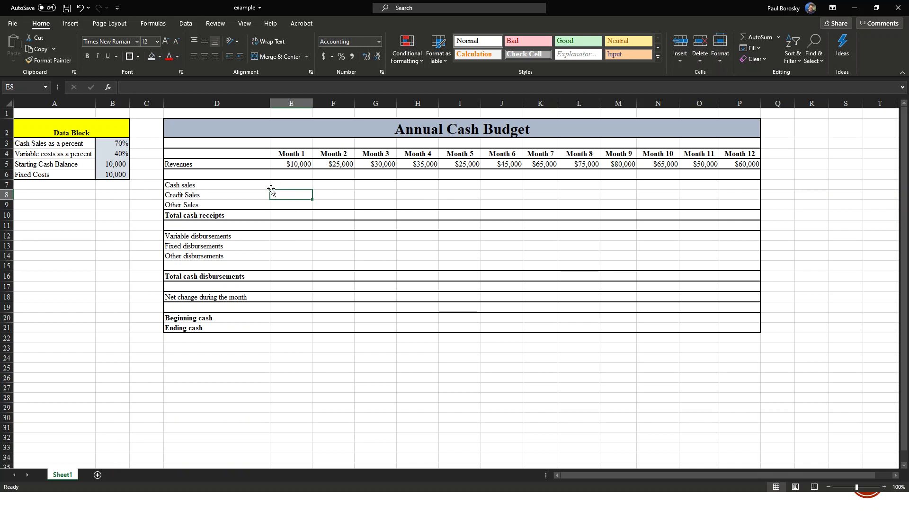
- Enter =E5*B3 as the Month 1 cash sales formula, giving 7,000
left_click(293, 185)
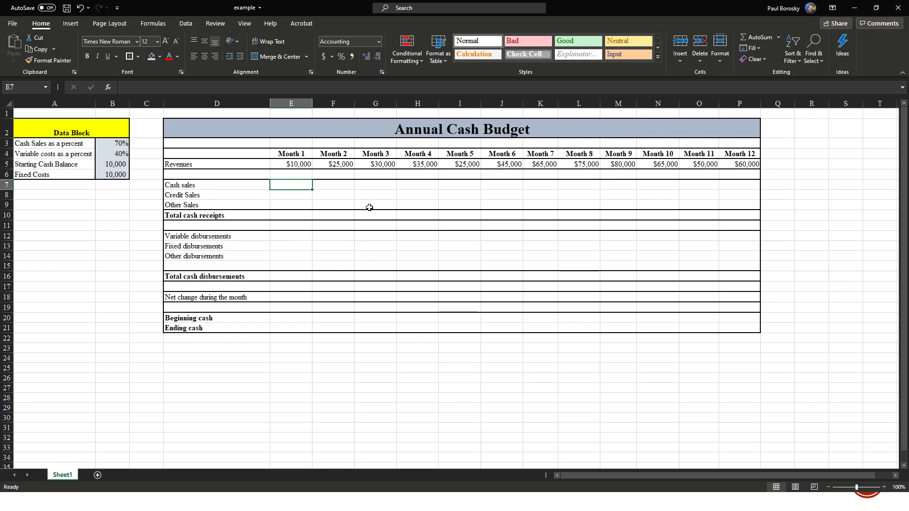
type("=")
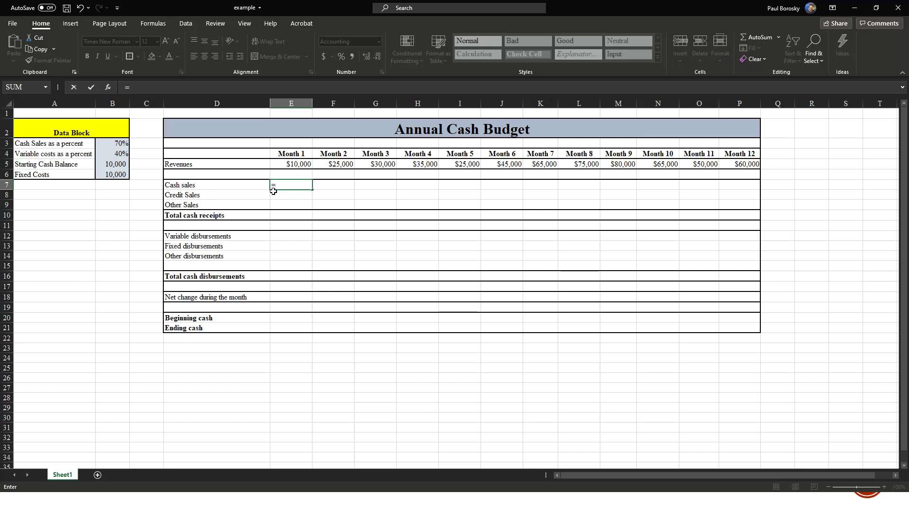
left_click(288, 165)
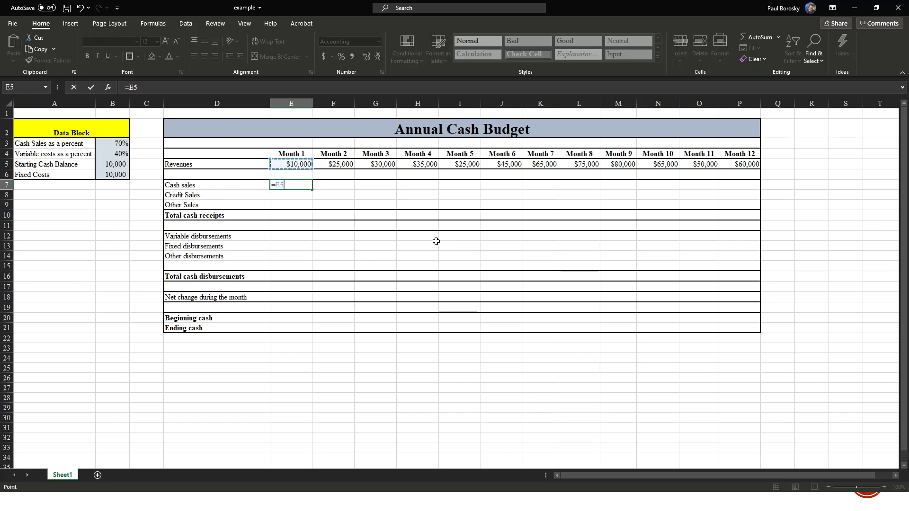
type("*")
left_click(118, 144)
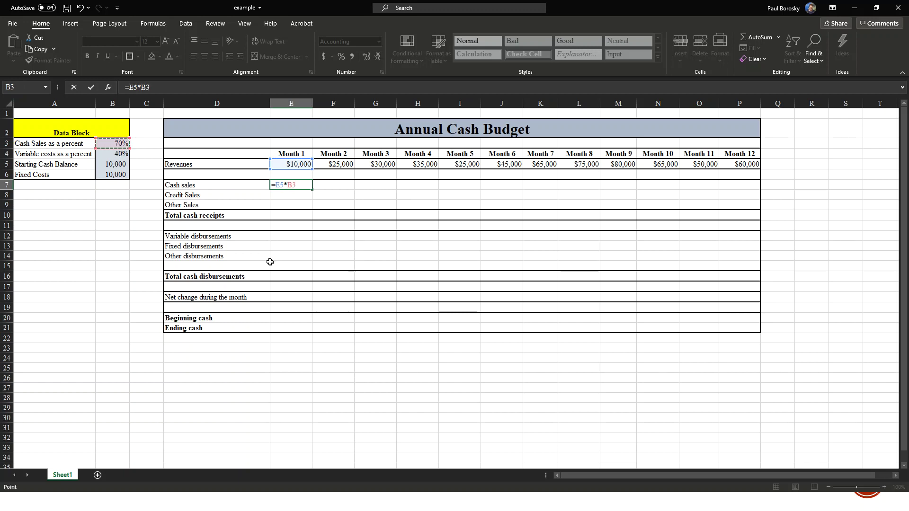
key("Return")
left_click(305, 186)
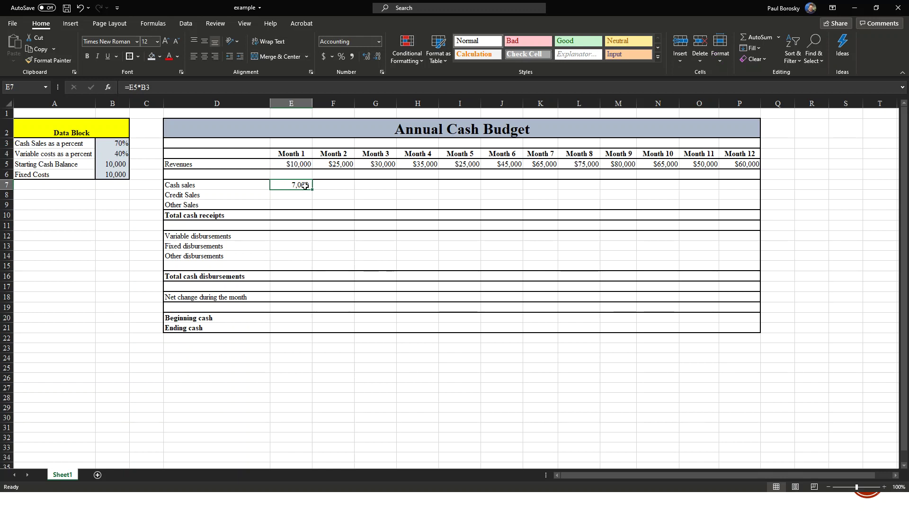
- Make the percentage reference absolute so the formula reads =E5*$B$3
left_click(145, 86)
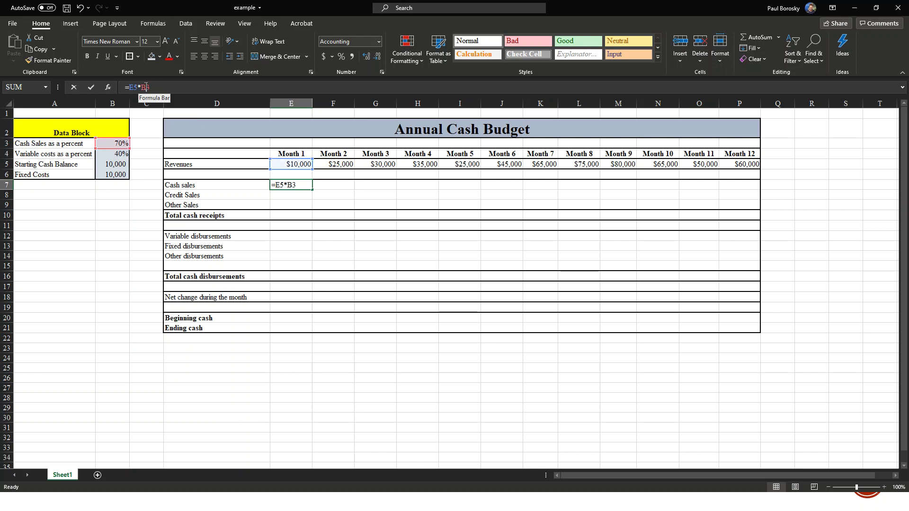
key("F4")
key("Return")
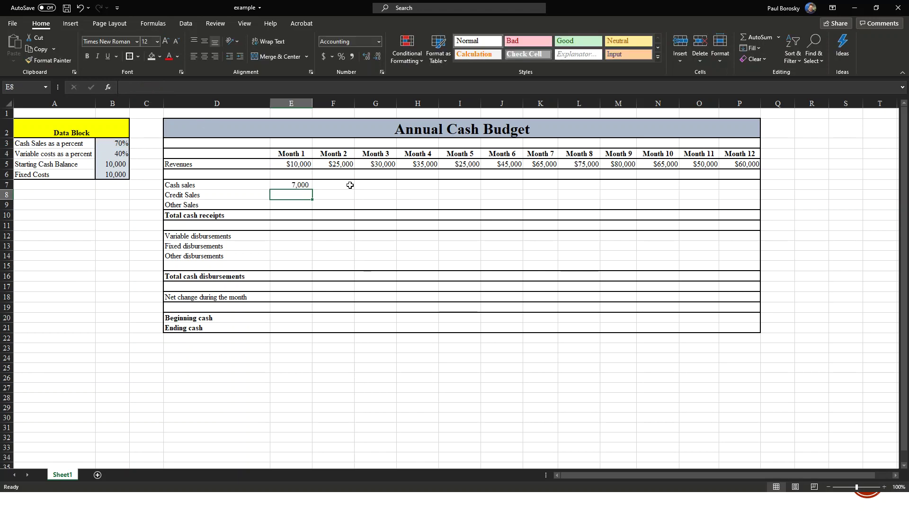
left_click(292, 187)
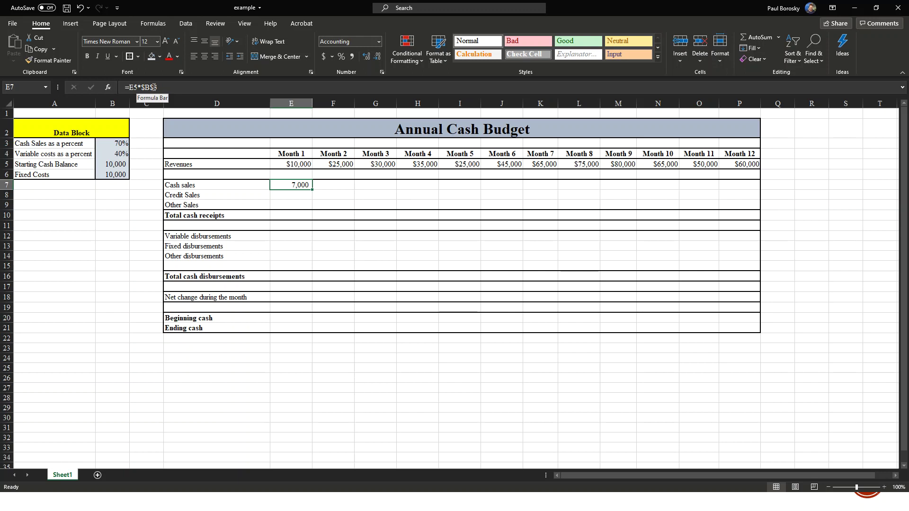
left_click(308, 193)
left_click(300, 182)
- Fill =E5*$B$3 through Month 12 and spot-check the Month 2, 3, 5 and 7 formulas
left_click_drag(311, 189, 757, 189)
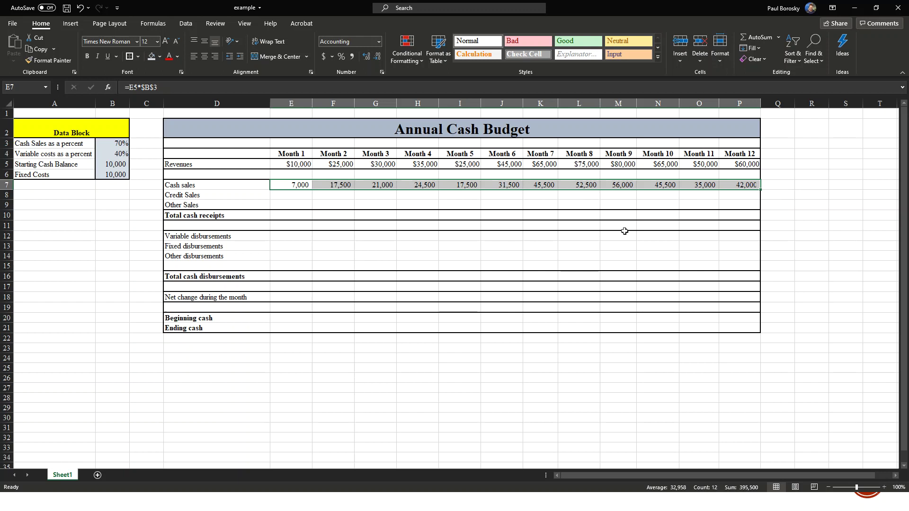
left_click(335, 186)
left_click(181, 84)
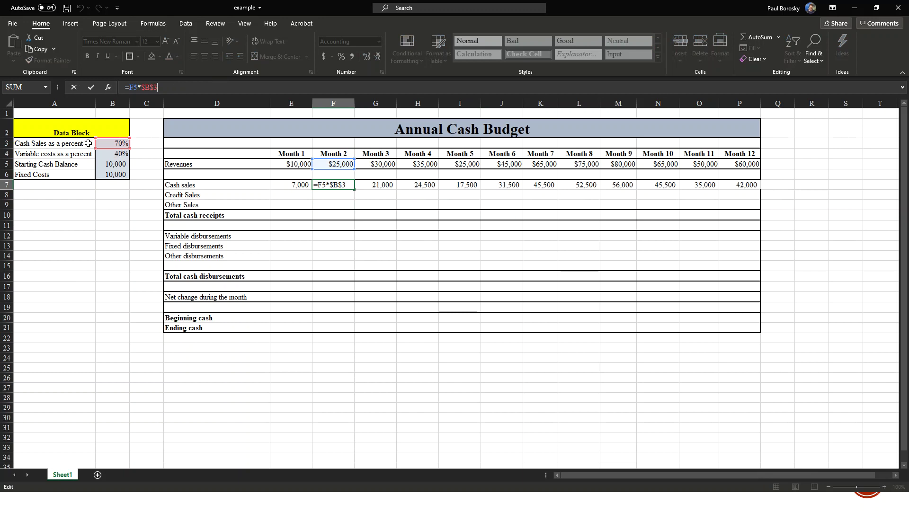
left_click(448, 223)
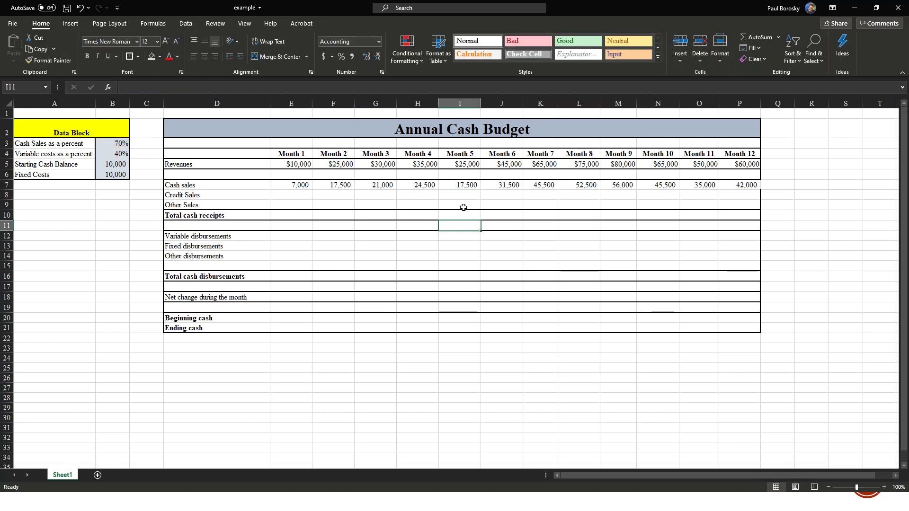
left_click(299, 185)
left_click(352, 184)
left_click(381, 185)
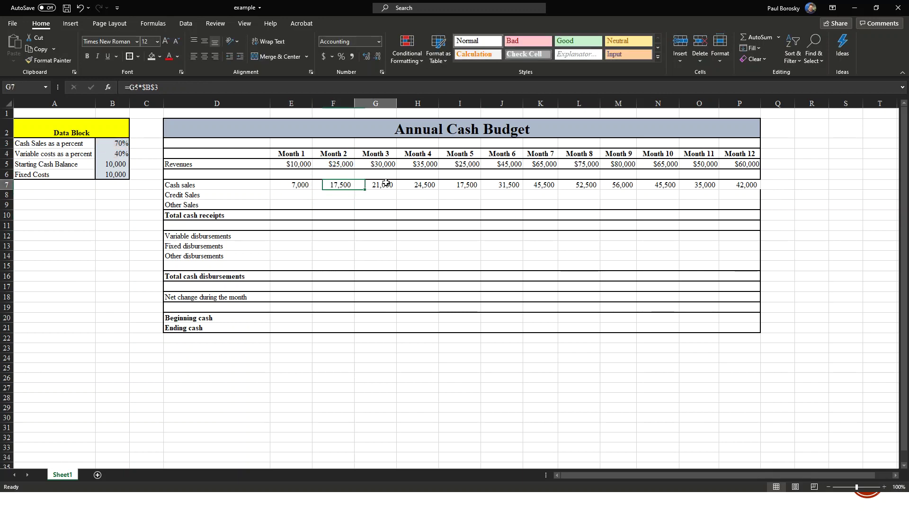
left_click(455, 187)
left_click(548, 183)
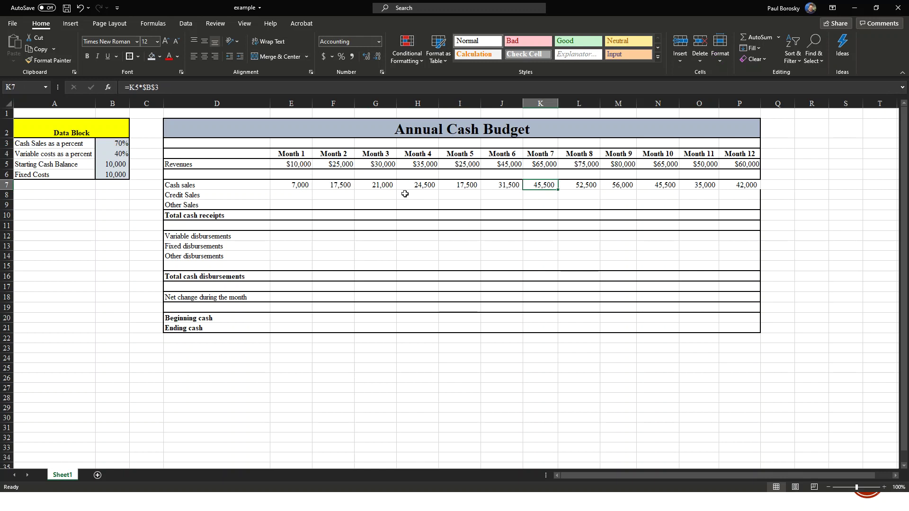
left_click(326, 194)
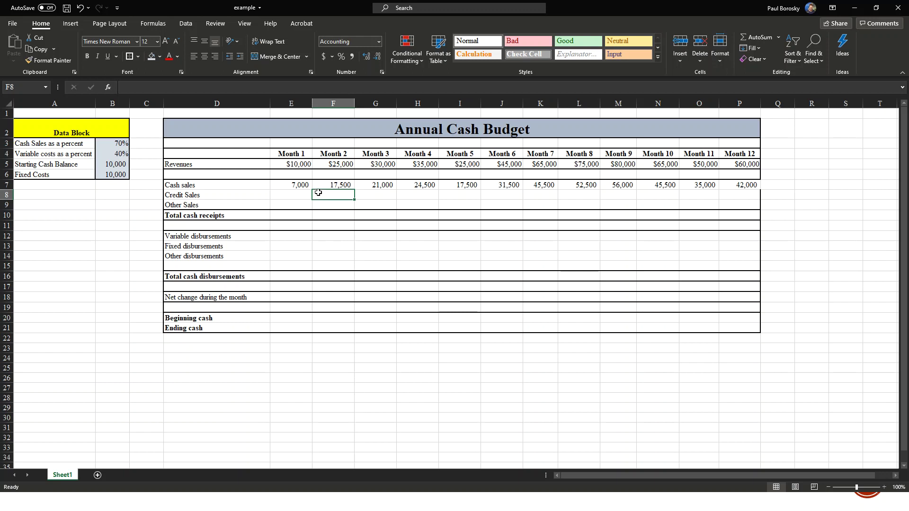
- Enter =E5-E7 as Month 2 credit sales, giving $3,000, and verify its references
type("=")
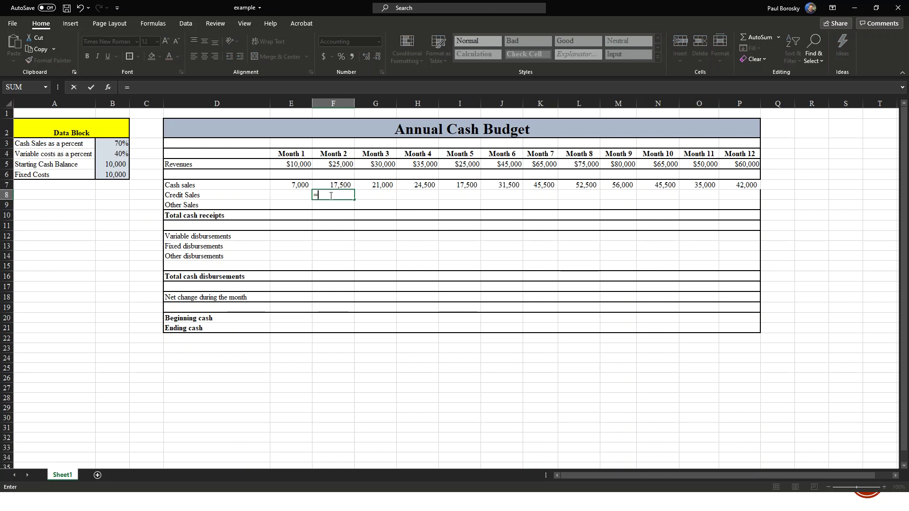
left_click(297, 165)
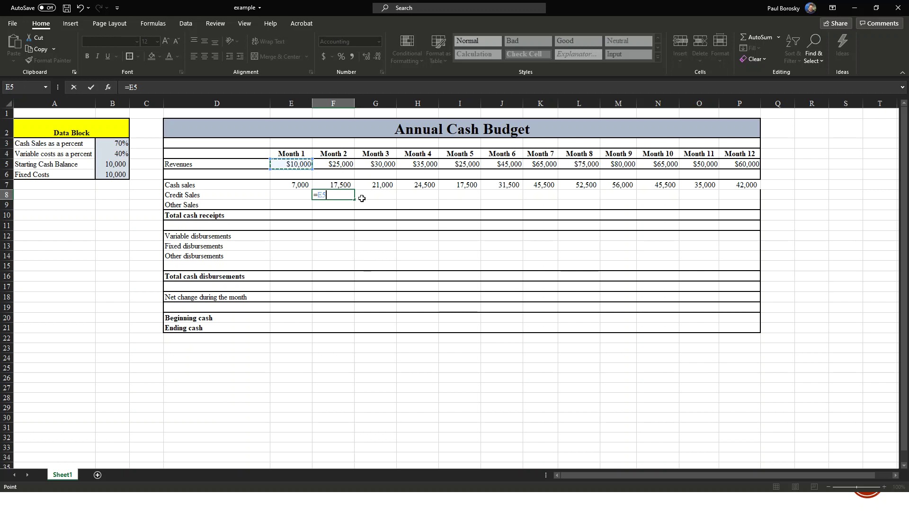
type("-")
left_click(293, 184)
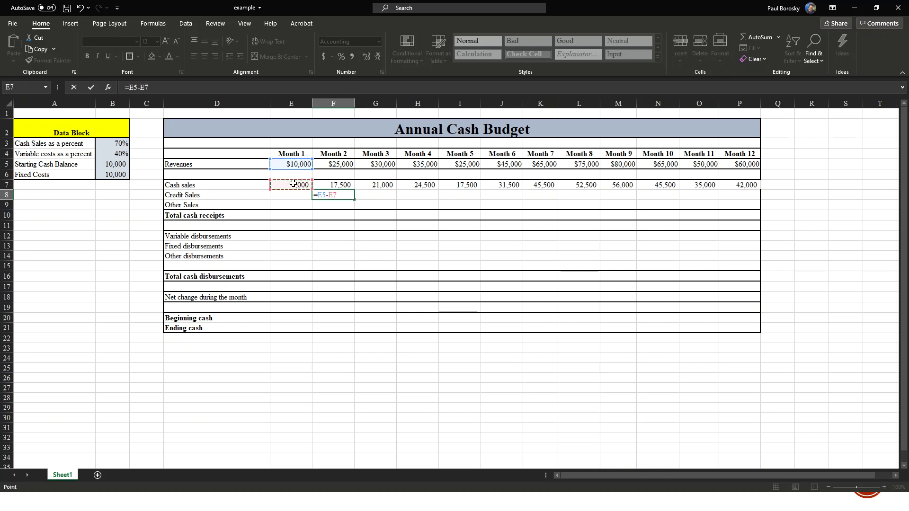
key("Return")
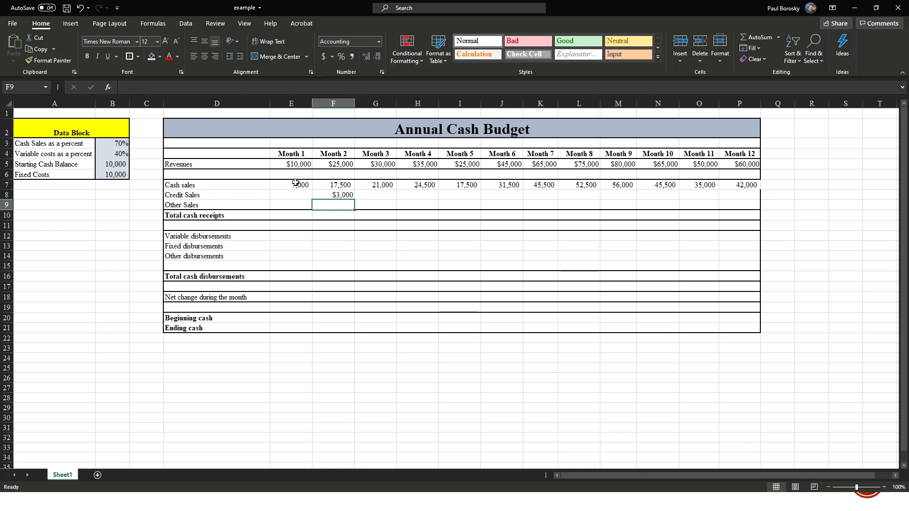
left_click(349, 196)
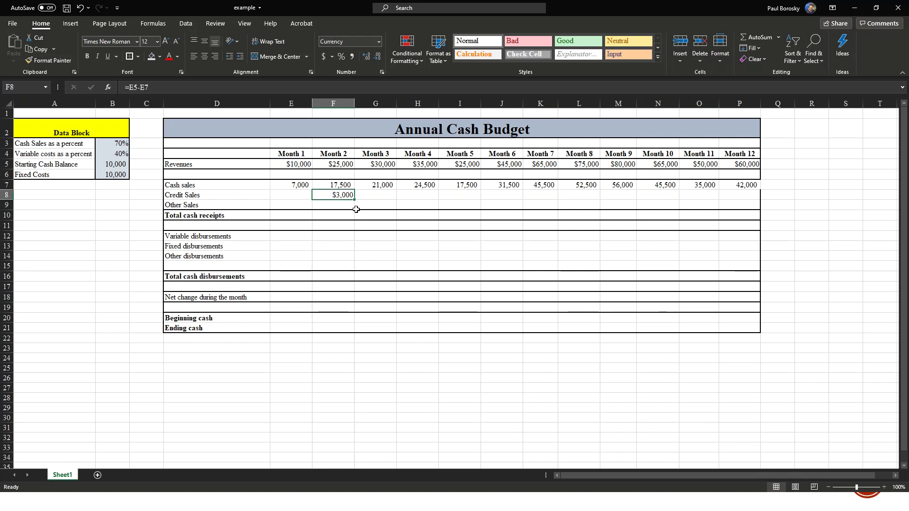
left_click(290, 163)
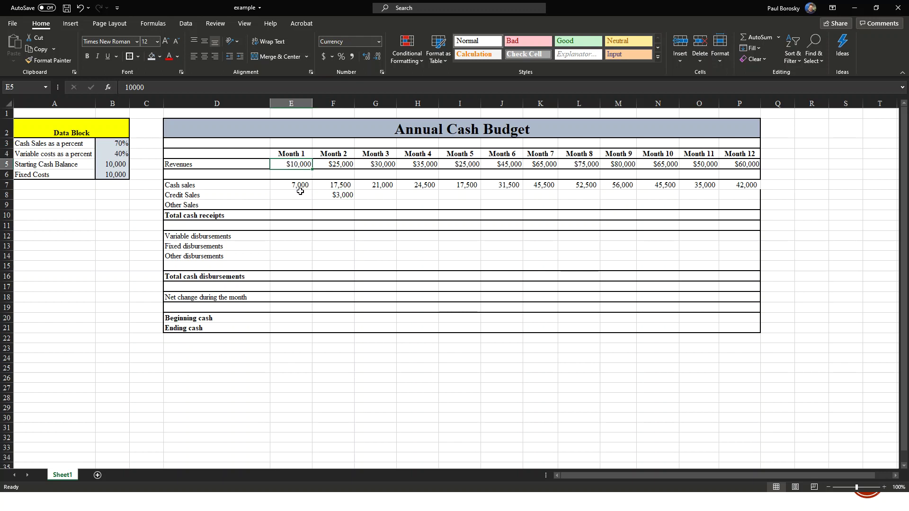
left_click(300, 185)
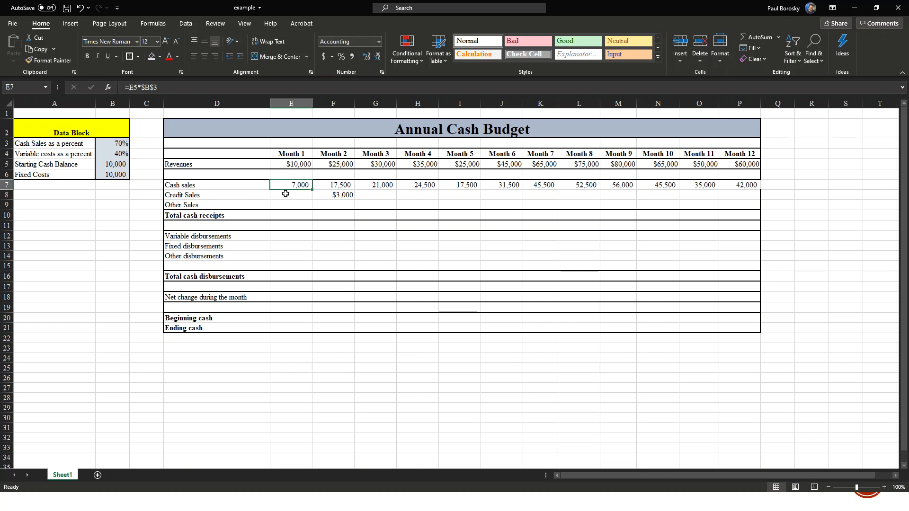
left_click(336, 195)
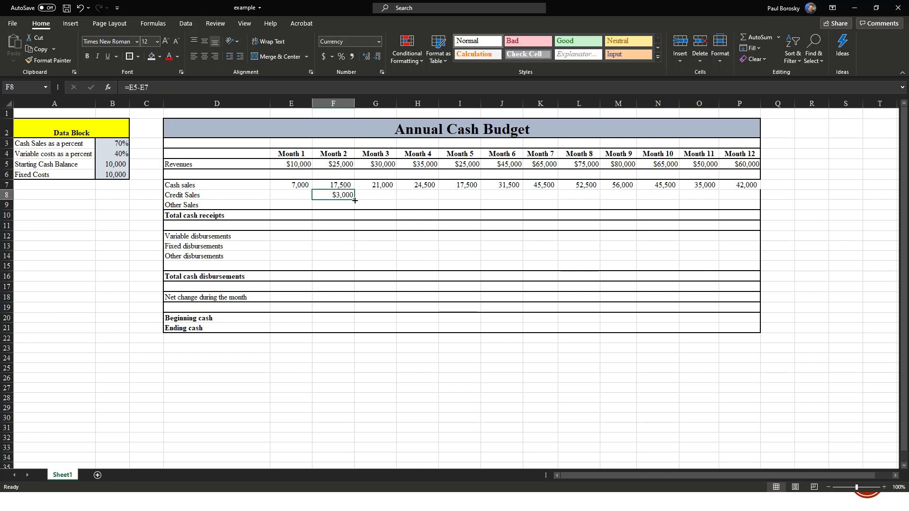
- Fill the credit sales formula through Month 12 and confirm Month 3 shows $7,500
left_click_drag(355, 201, 575, 220)
left_click_drag(750, 224, 757, 209)
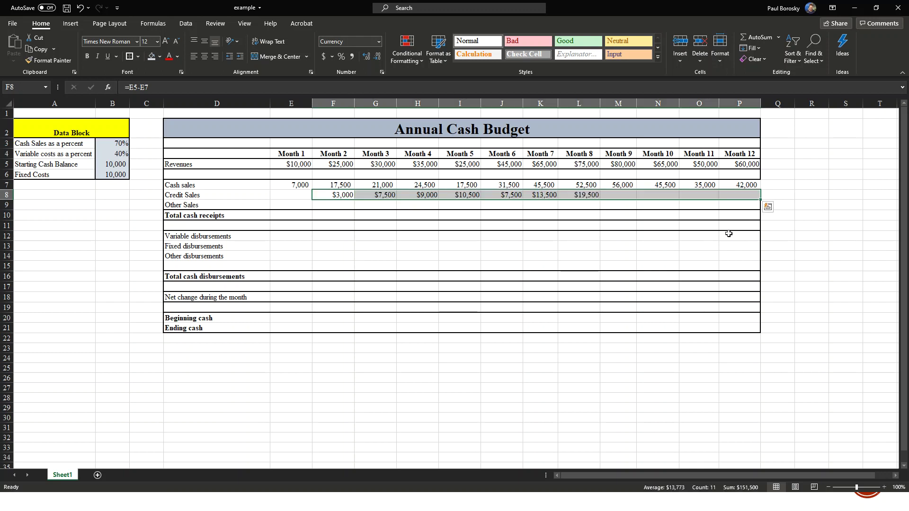
left_click(387, 202)
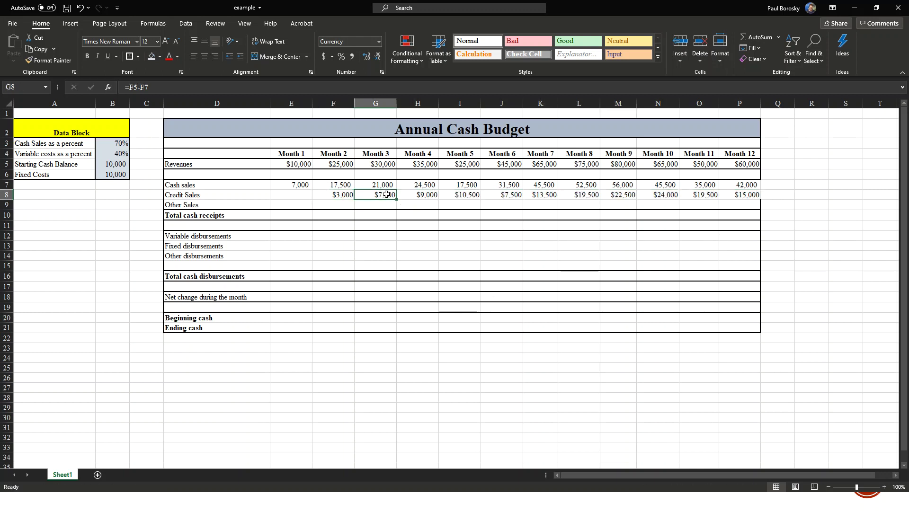
left_click(171, 88)
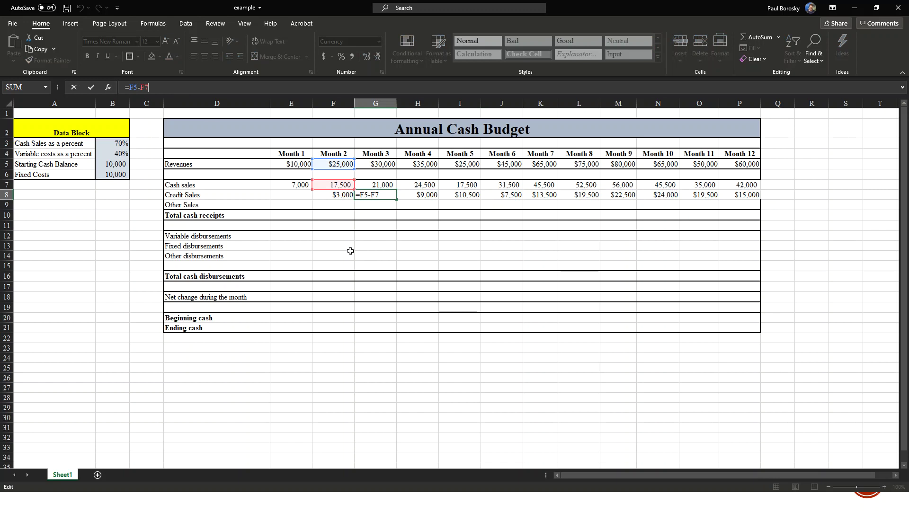
left_click(393, 256)
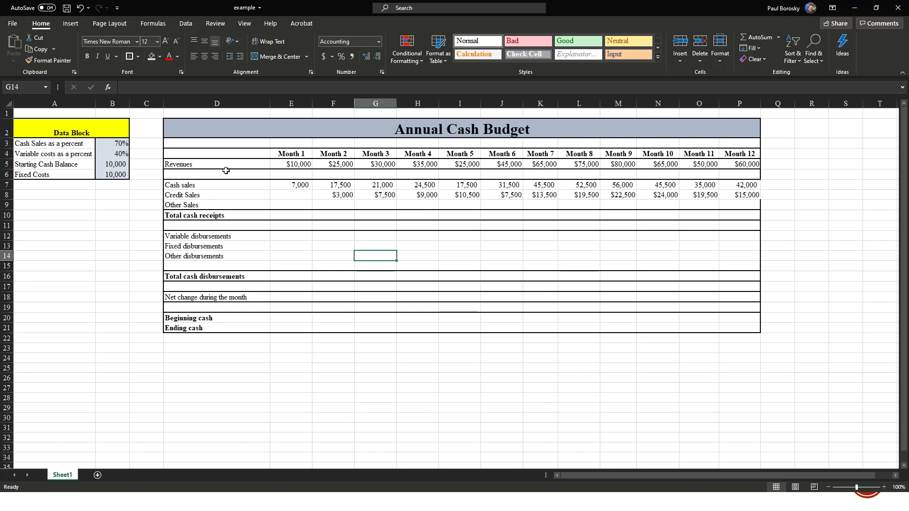
left_click(194, 206)
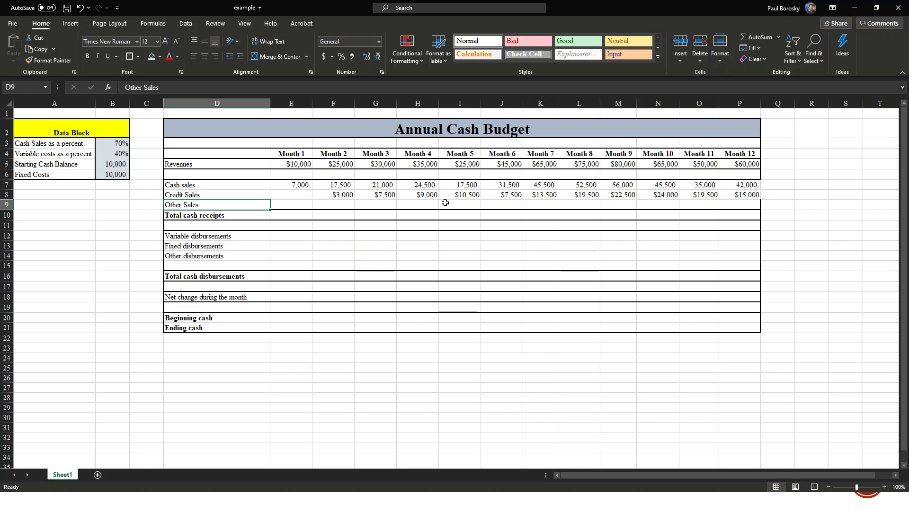
- Enter 50,000 in the Month 5 Other Sales cell (I9)
left_click(445, 205)
type("50,000")
key("Return")
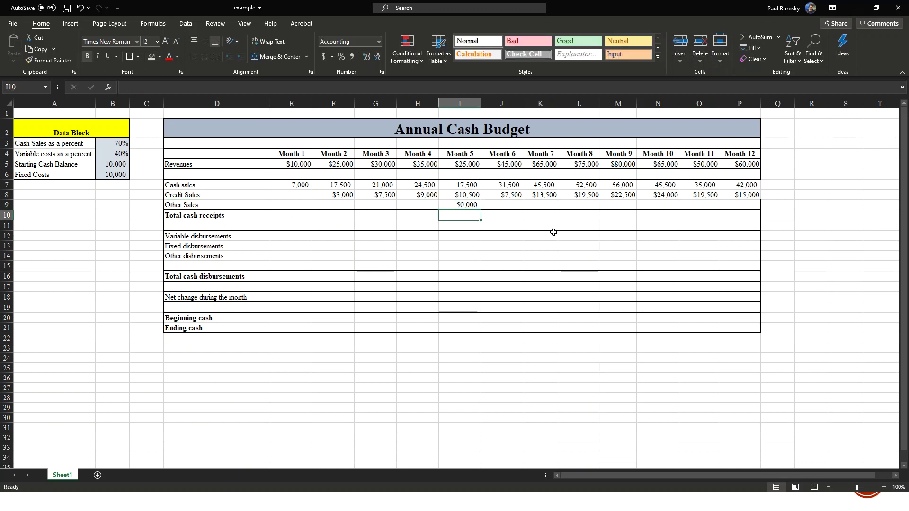
left_click(471, 205)
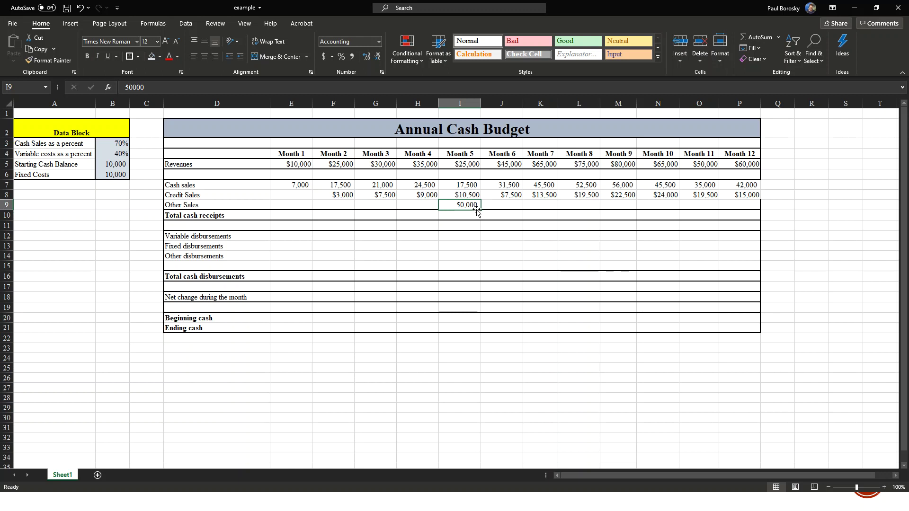
left_click(459, 228)
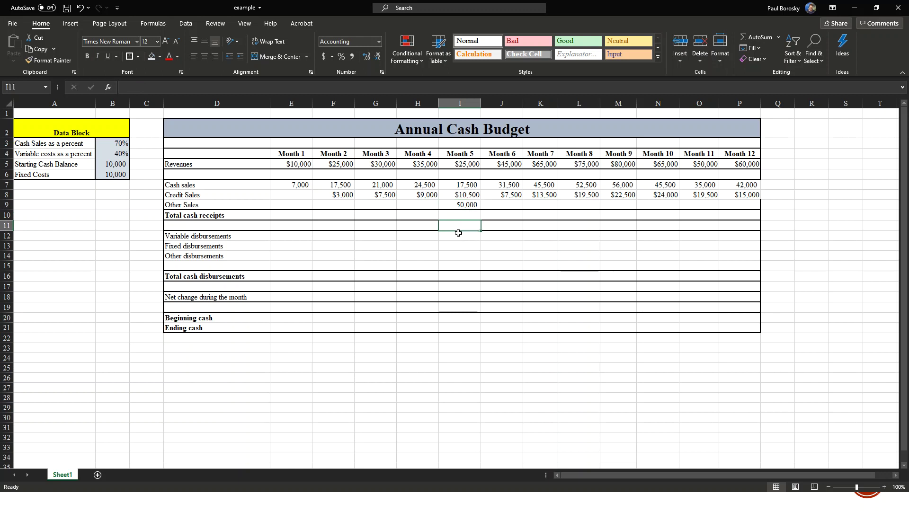
left_click(402, 246)
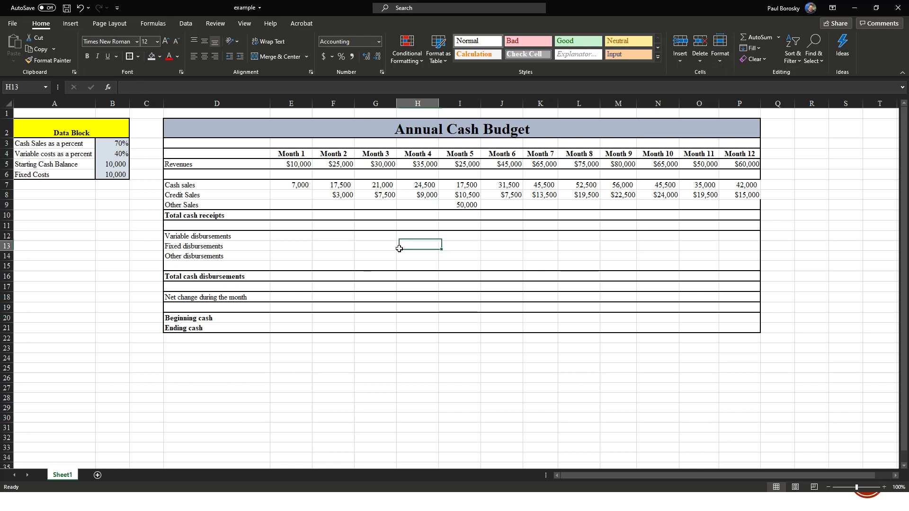
left_click(298, 216)
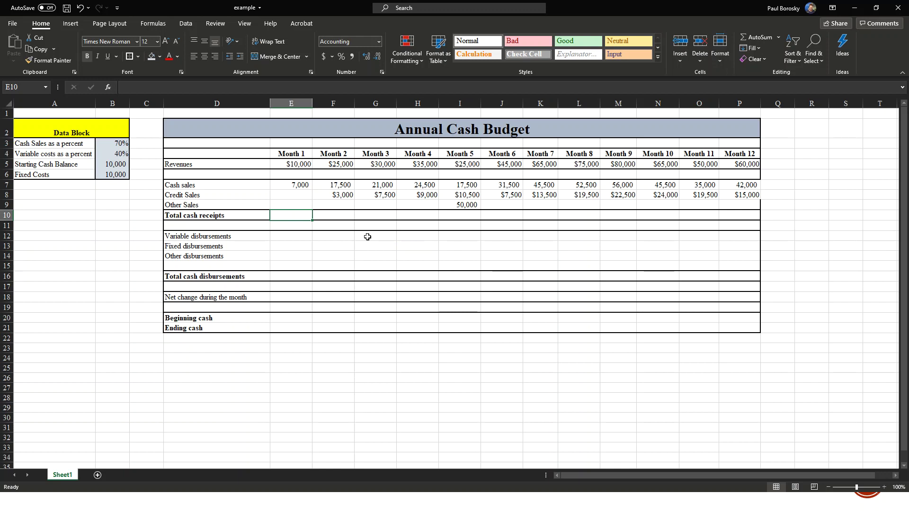
- Enter =SUM(E7:E9) as Month 1 total receipts and fill it through Month 12
type("=")
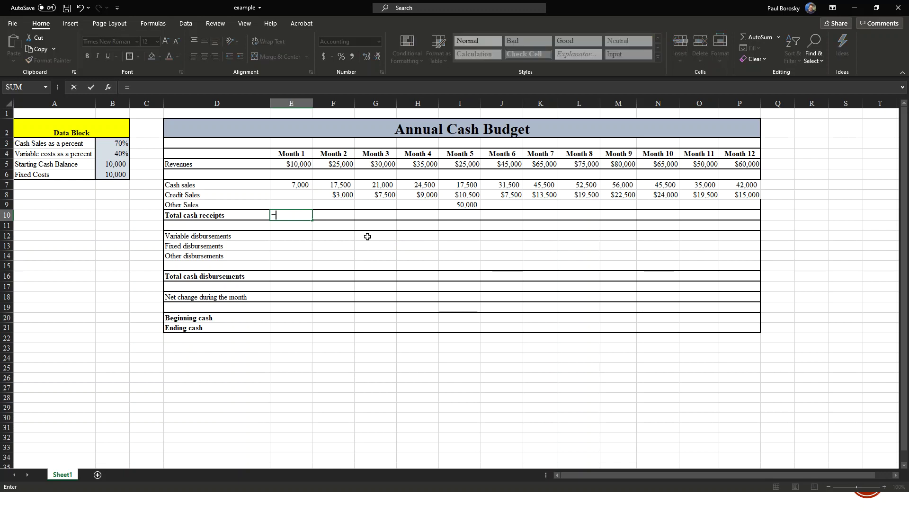
type("sum(")
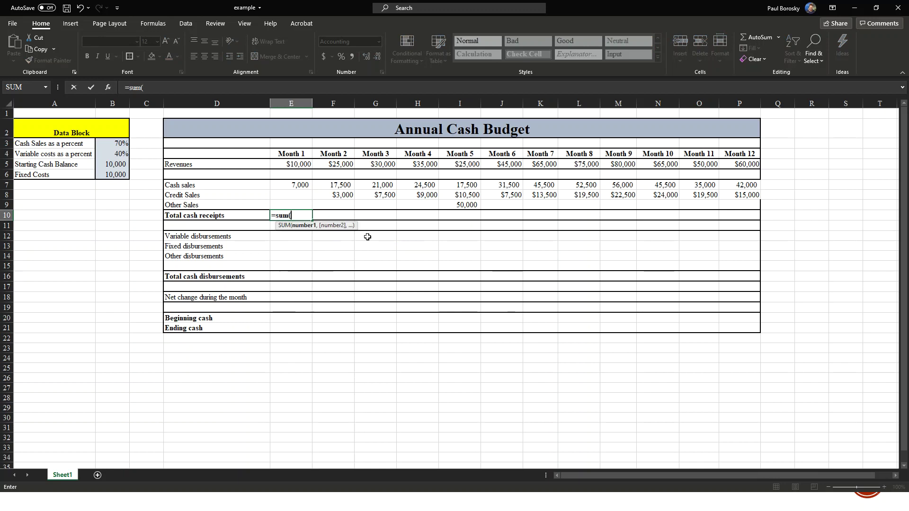
left_click_drag(297, 184, 287, 202)
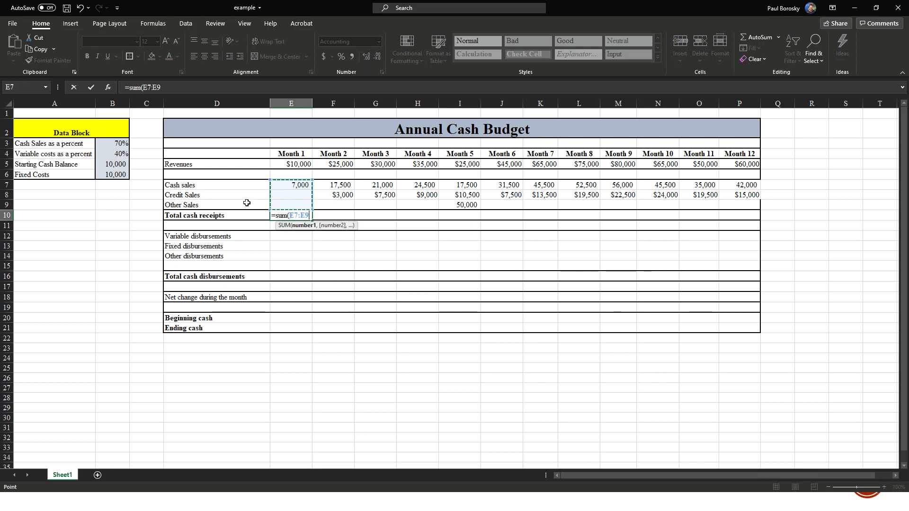
type(")")
key("Return")
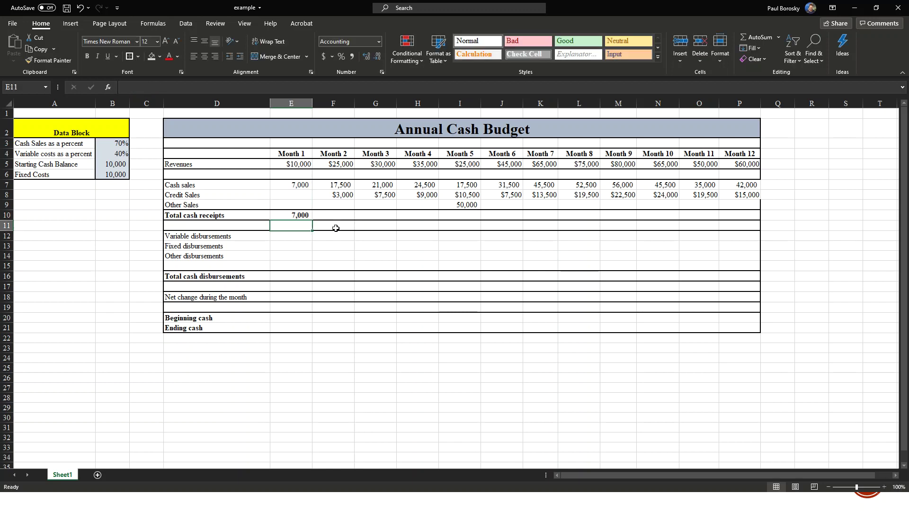
left_click(301, 216)
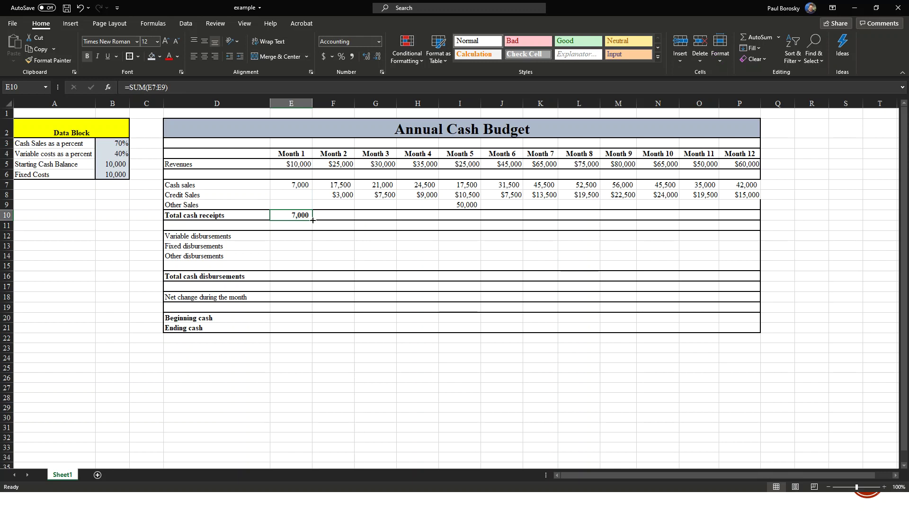
left_click_drag(313, 220, 740, 231)
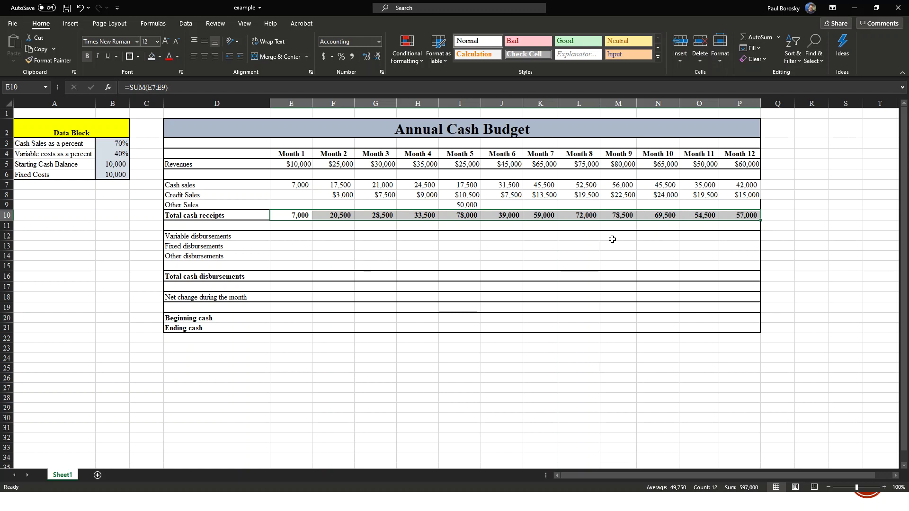
left_click(538, 237)
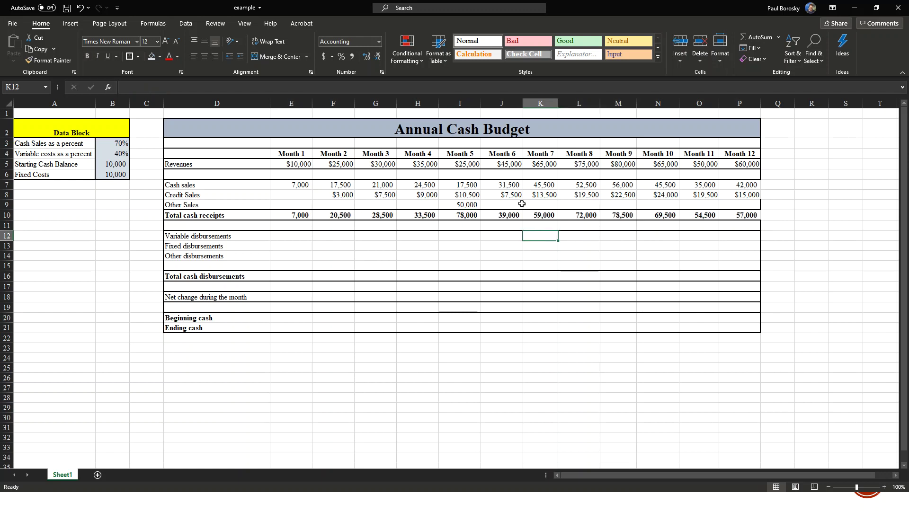
left_click(799, 211)
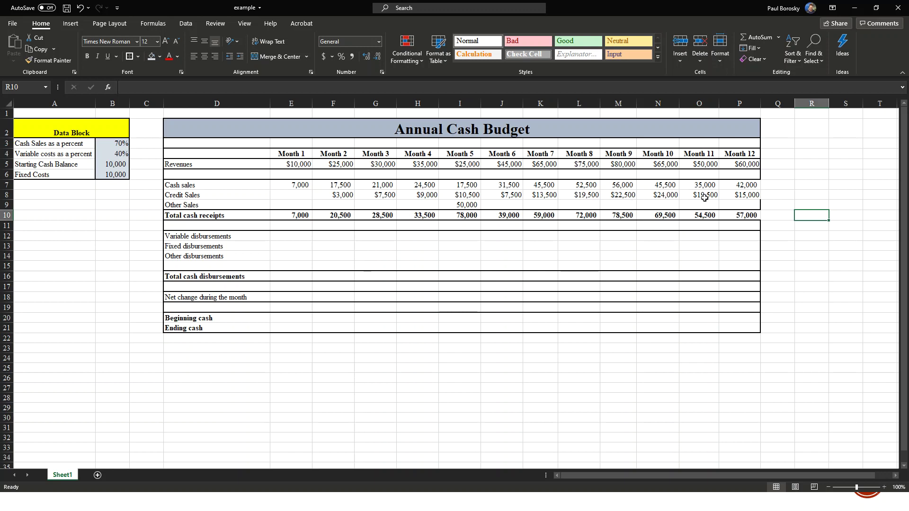
left_click(303, 238)
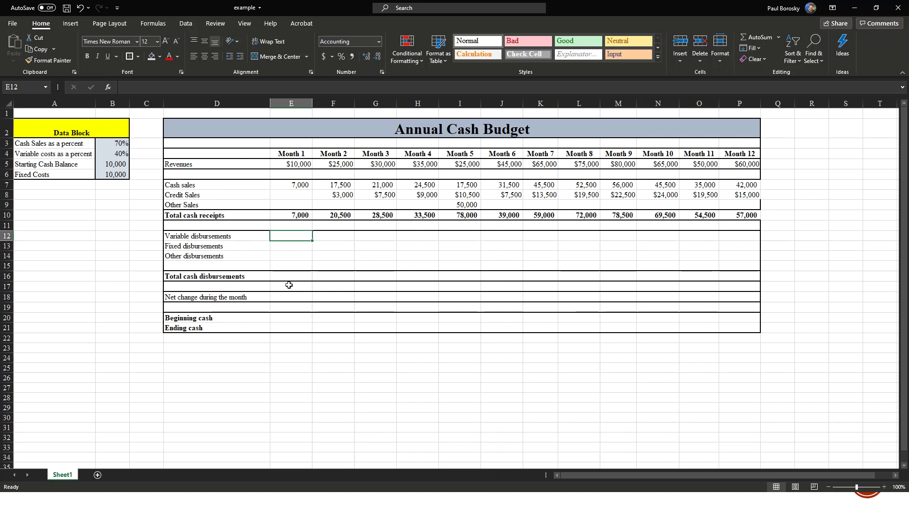
left_click(294, 250)
left_click(300, 235)
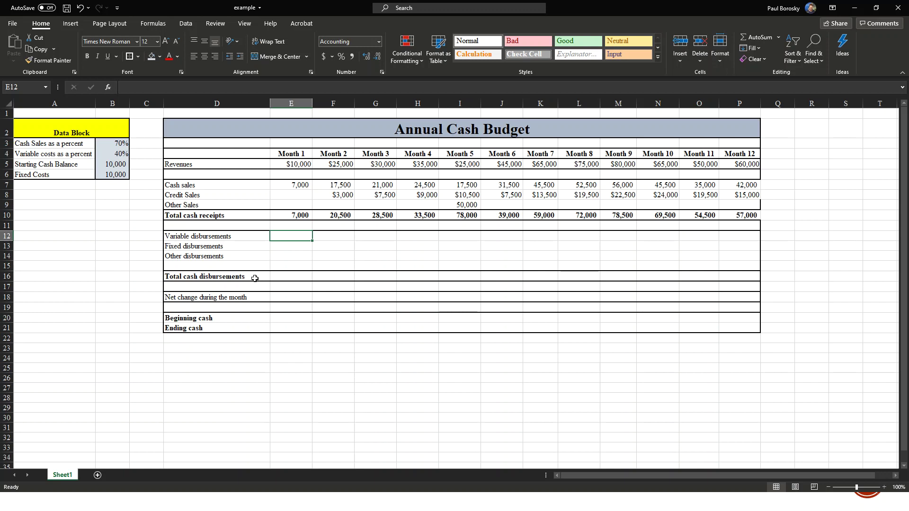
- Enter =E5*$B$4 as the Month 1 variable disbursement, locking the rate with F4
type("=")
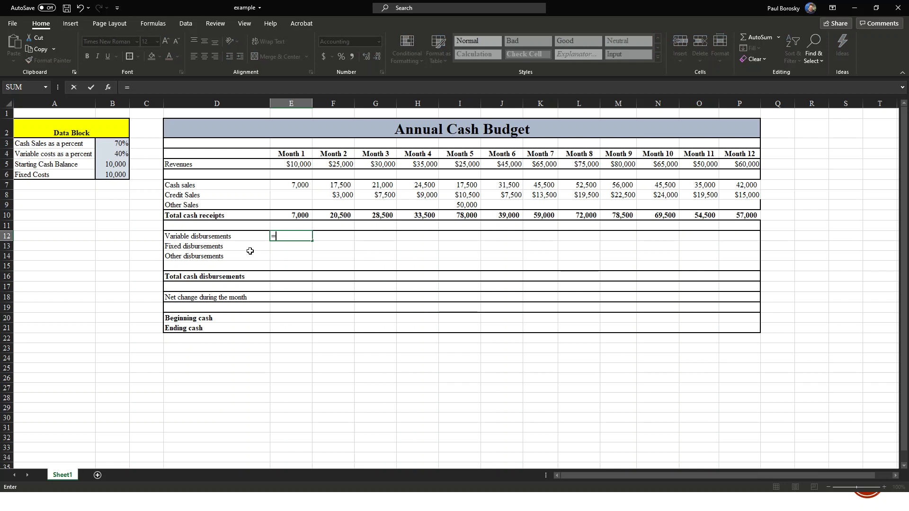
left_click(299, 166)
type("*")
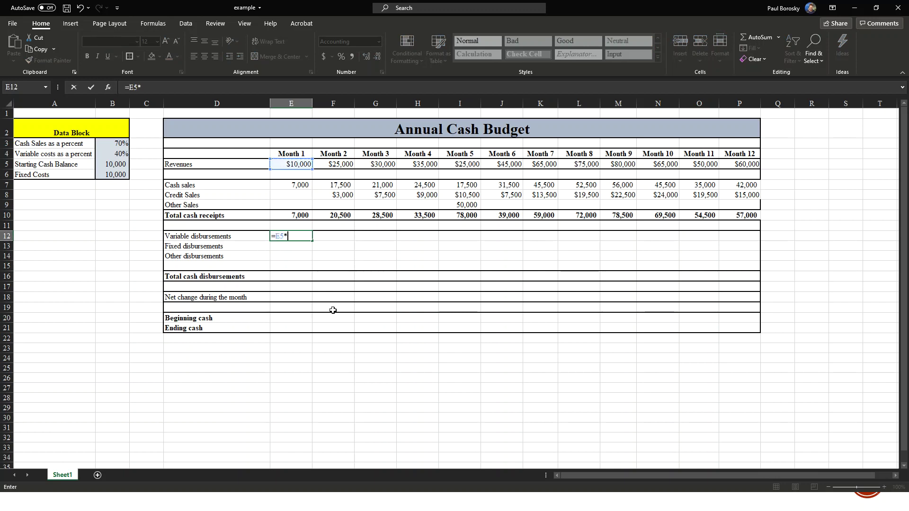
left_click(112, 154)
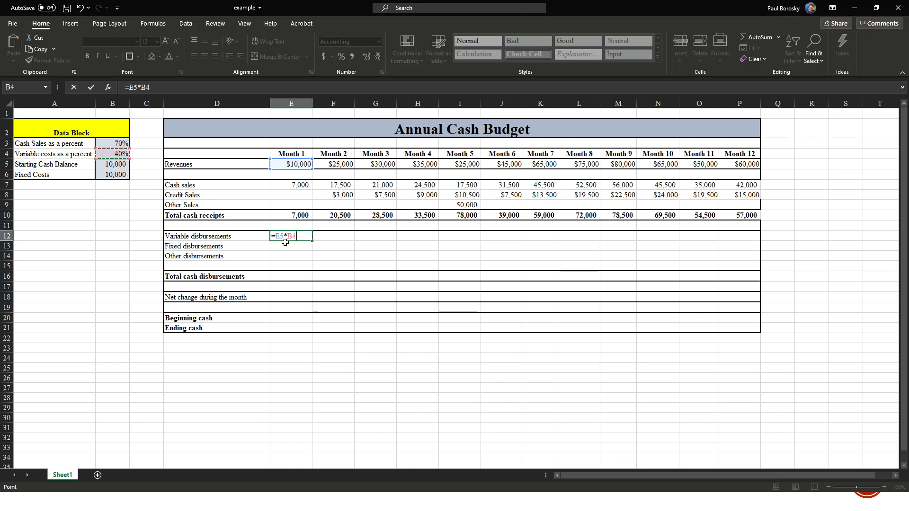
key("Return")
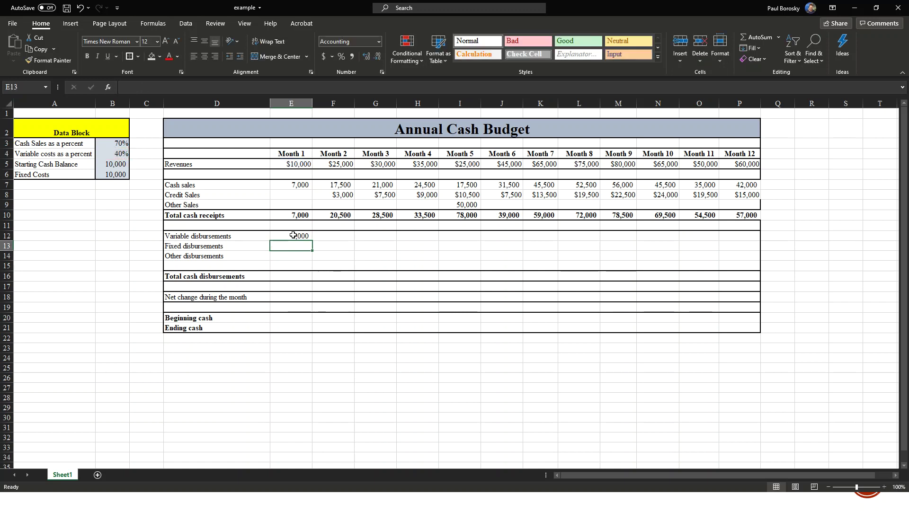
left_click(290, 236)
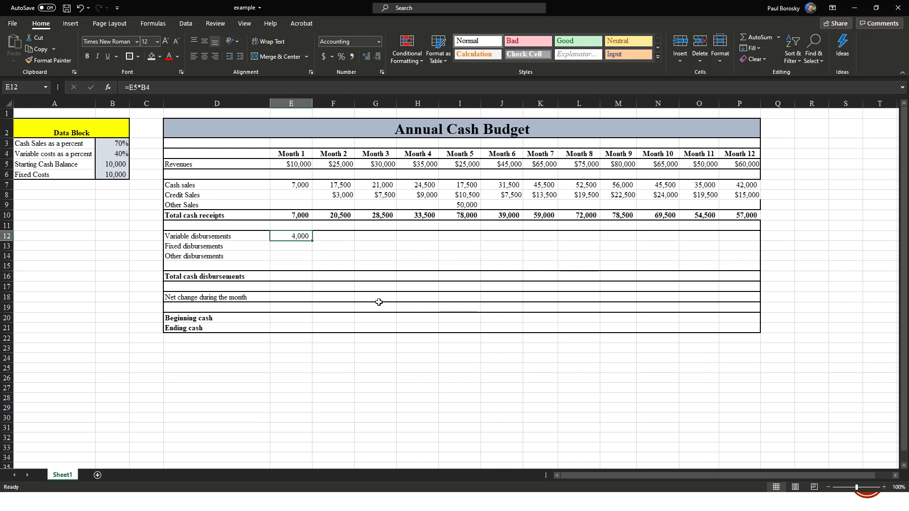
left_click(143, 87)
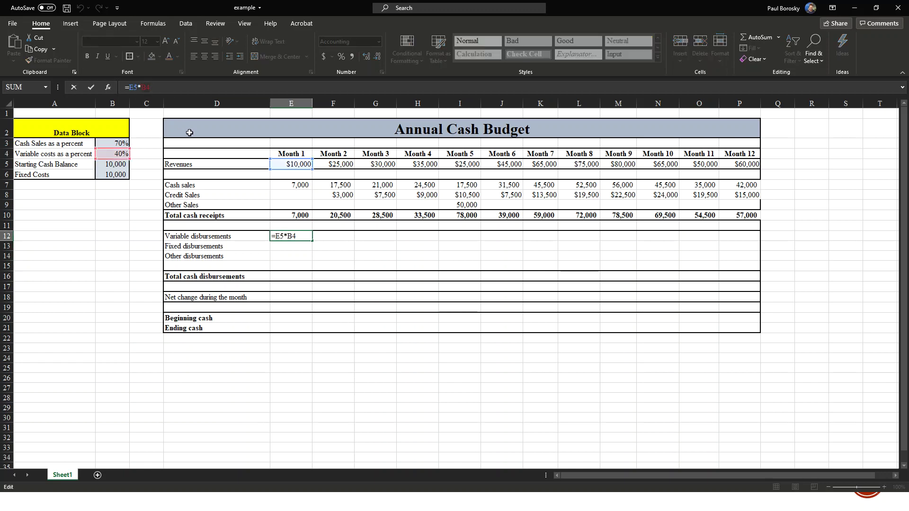
key("F4")
key("Return")
- Copy the variable disbursement formula across to Month 12, ending at 24,000
left_click(302, 234)
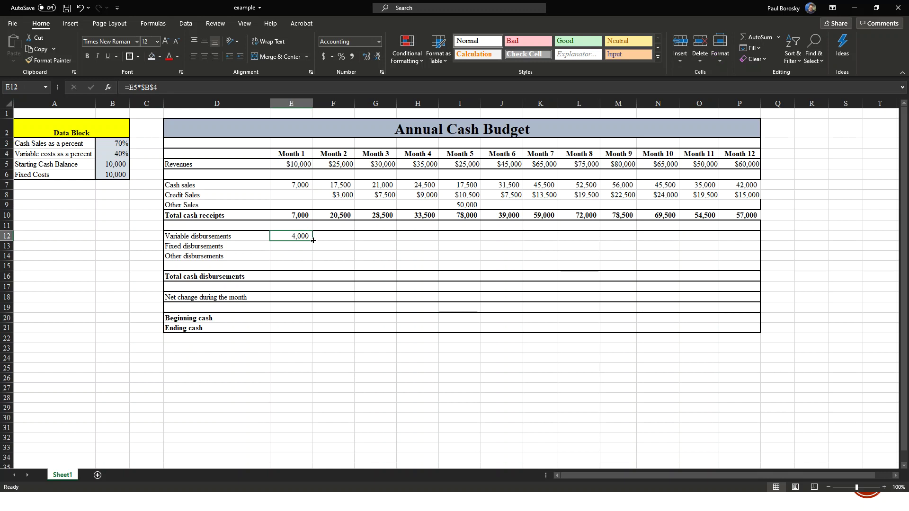
left_click_drag(313, 240, 742, 240)
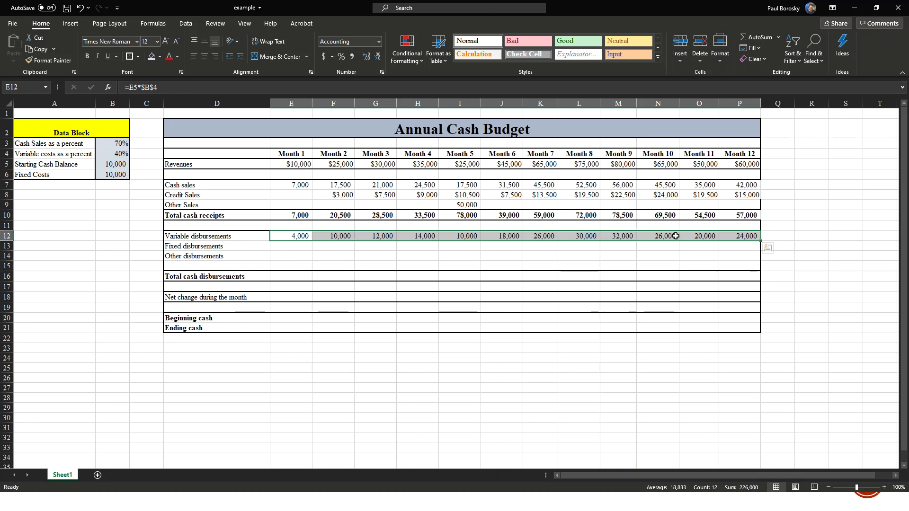
left_click(342, 300)
- Set Month 1 fixed disbursements to =B6, giving 10,000
left_click(292, 255)
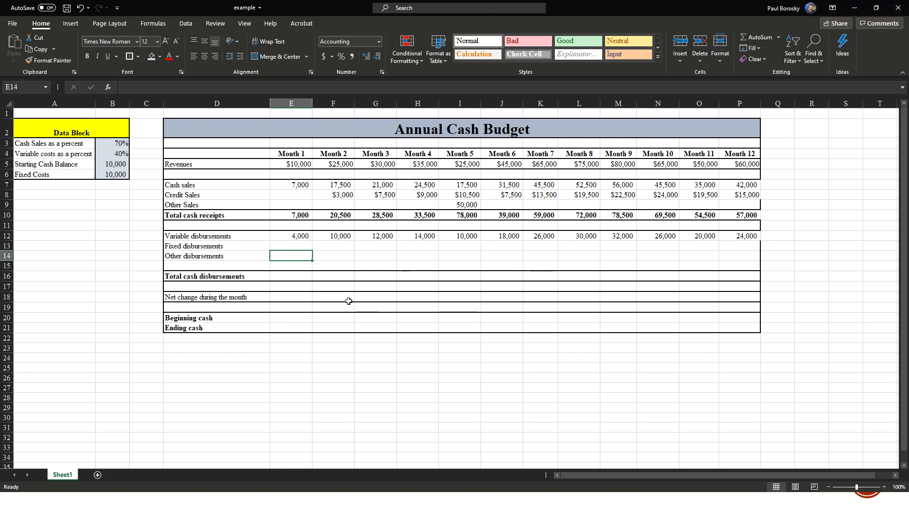
left_click(295, 247)
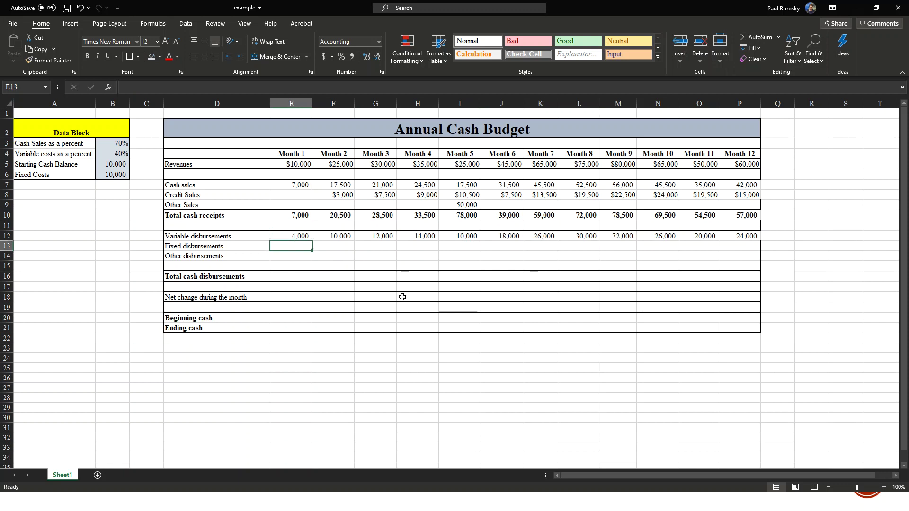
type("=")
left_click(122, 175)
key("Return")
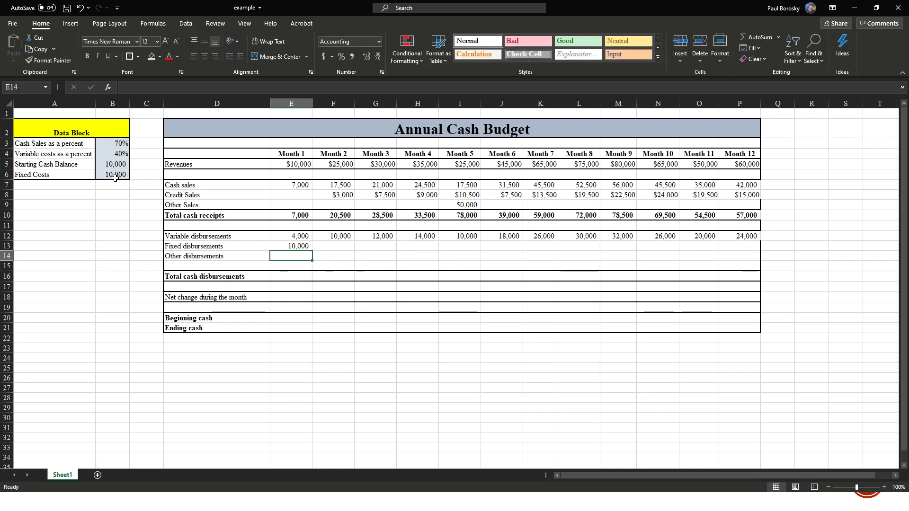
- Set Month 2 fixed disbursements to =E13 and fill it through Month 12
left_click(332, 245)
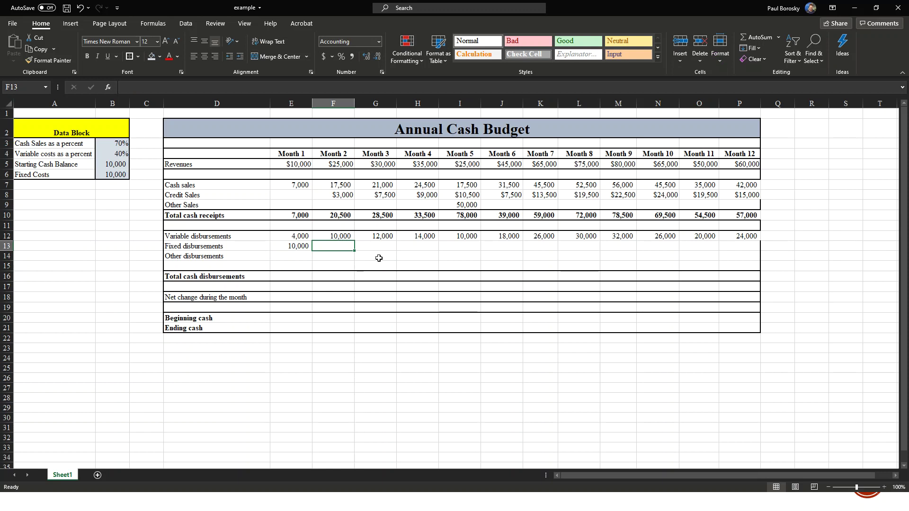
type("=")
left_click(292, 246)
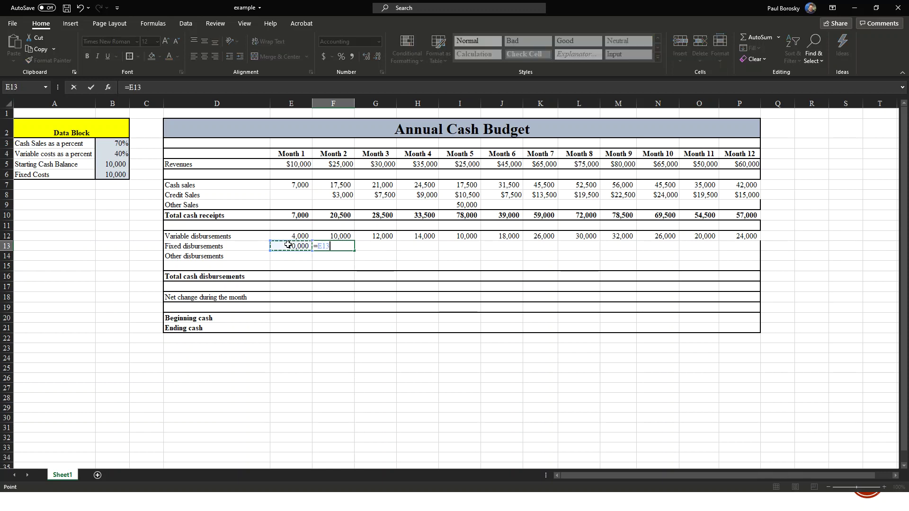
key("Return")
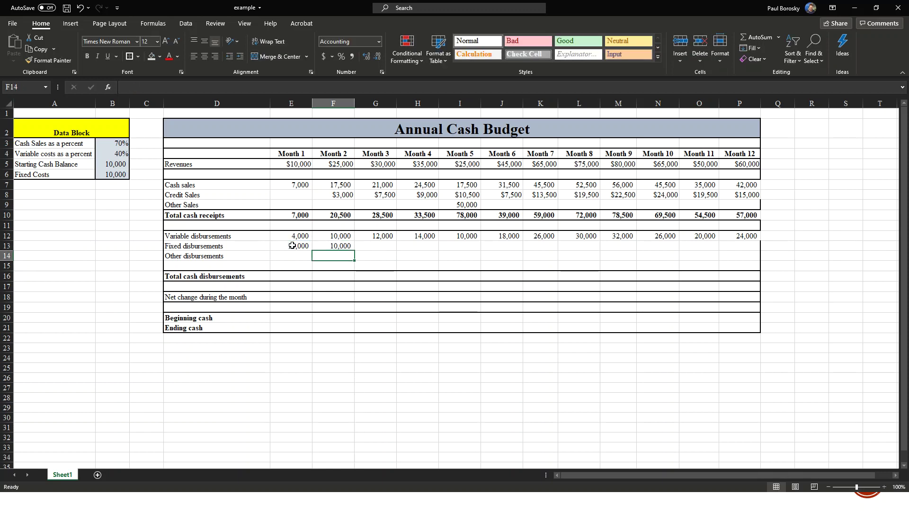
left_click(331, 244)
left_click_drag(355, 250, 743, 267)
left_click(340, 286)
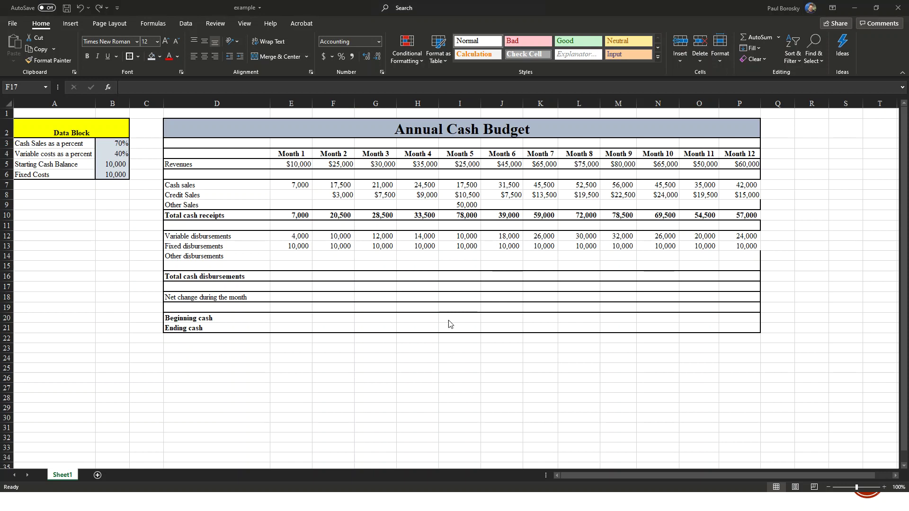
- Enter Other disbursements of 15,000 in Month 3 and 10,000 in Month 6
left_click(384, 265)
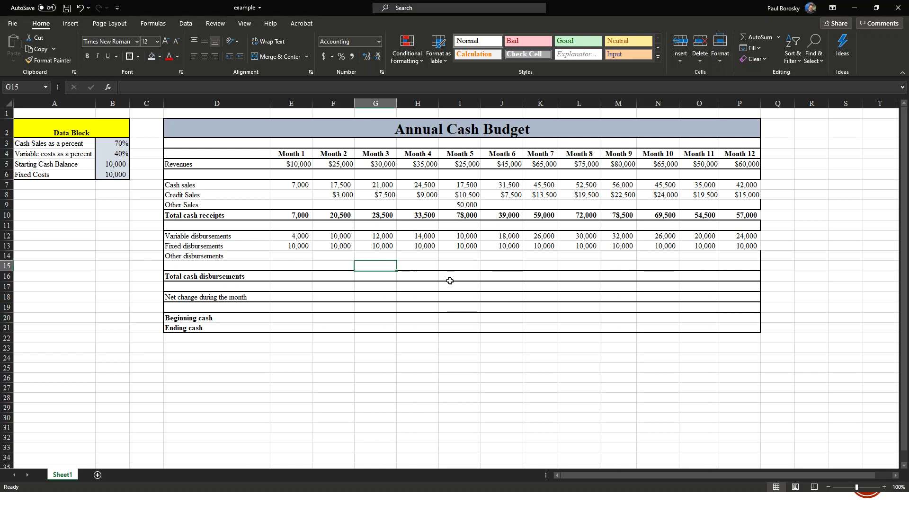
left_click(388, 255)
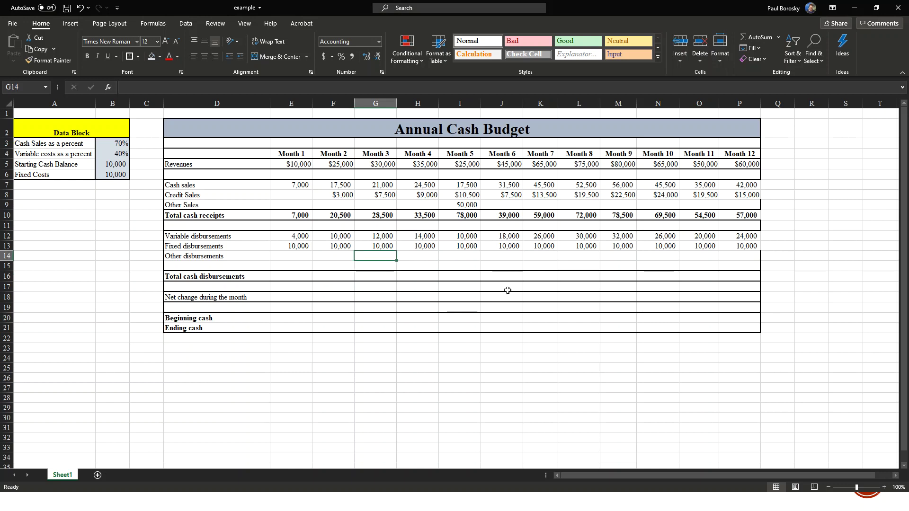
type("15000")
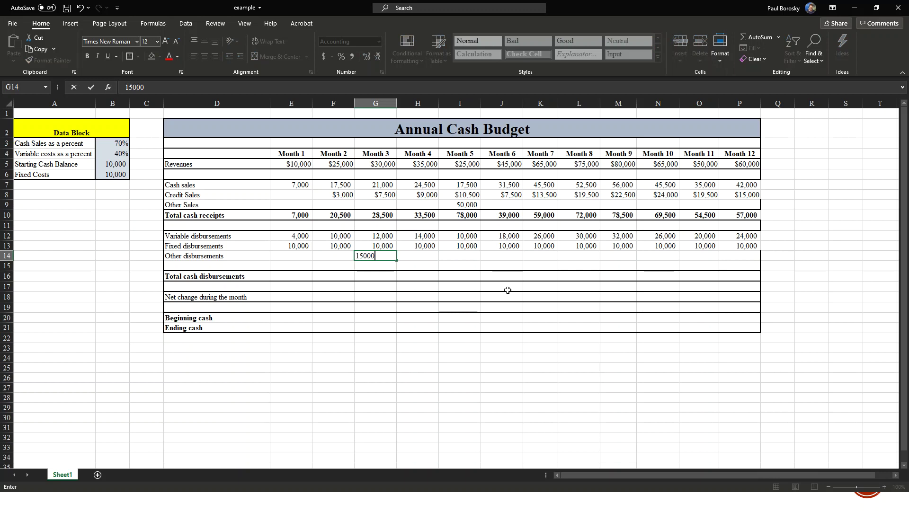
key("Tab")
key("Tab")
key("Tab")
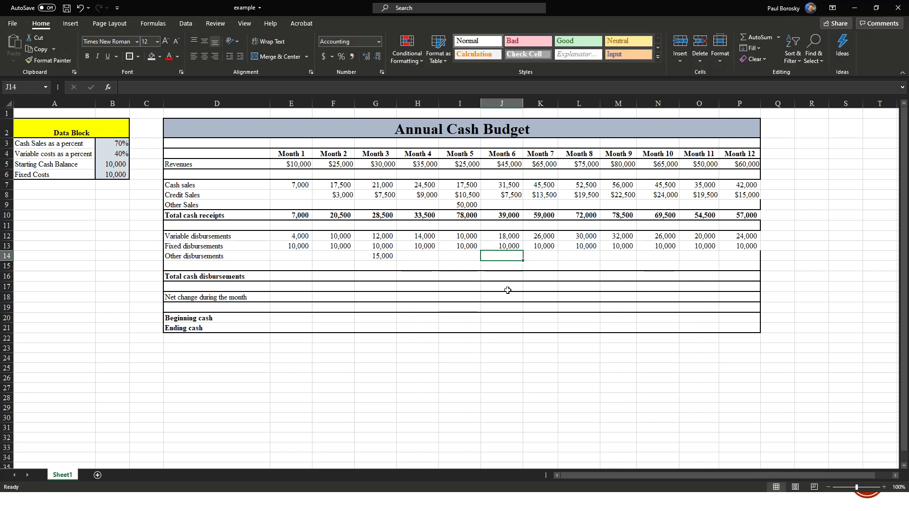
type("10000")
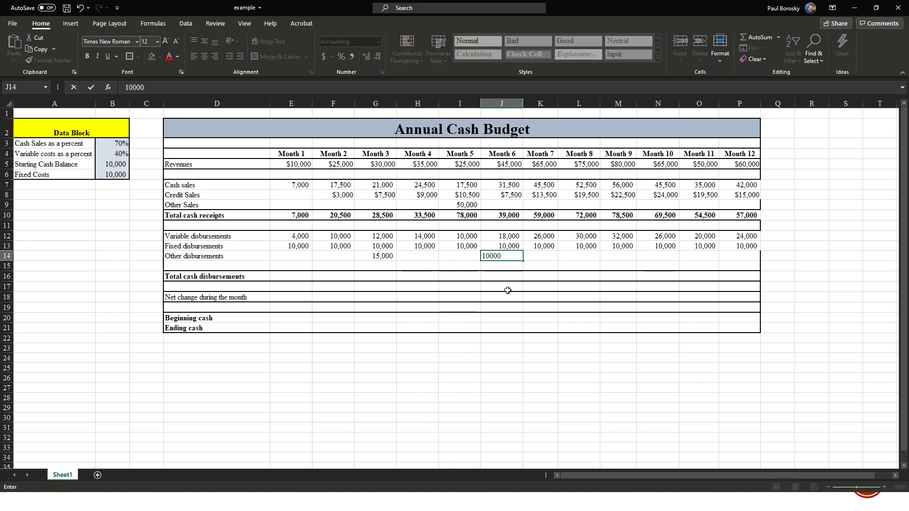
key("Tab")
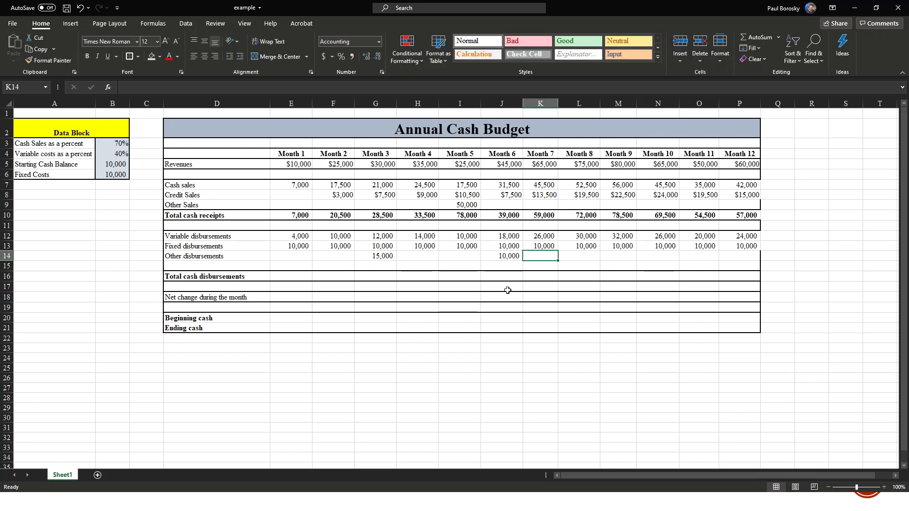
- Enter Other disbursements of 15,000 in Month 9 and 10,000 in Month 12
left_click(623, 254)
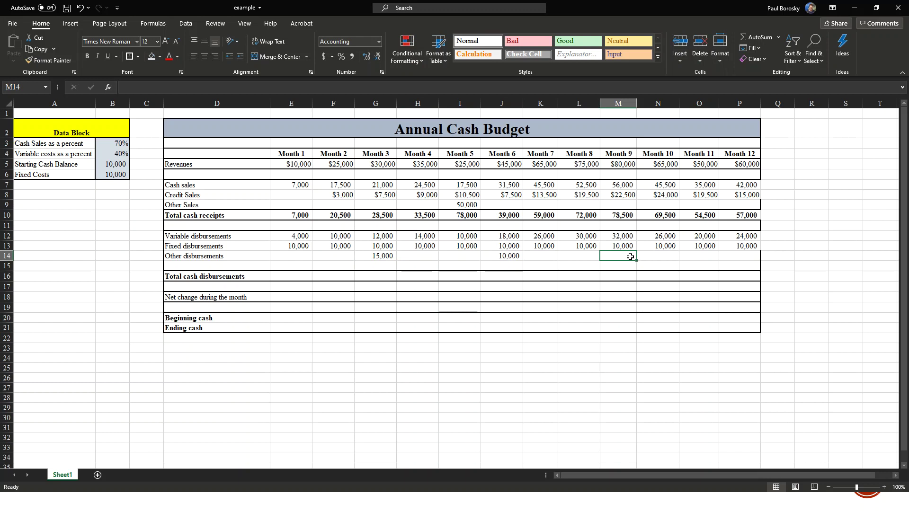
type("158")
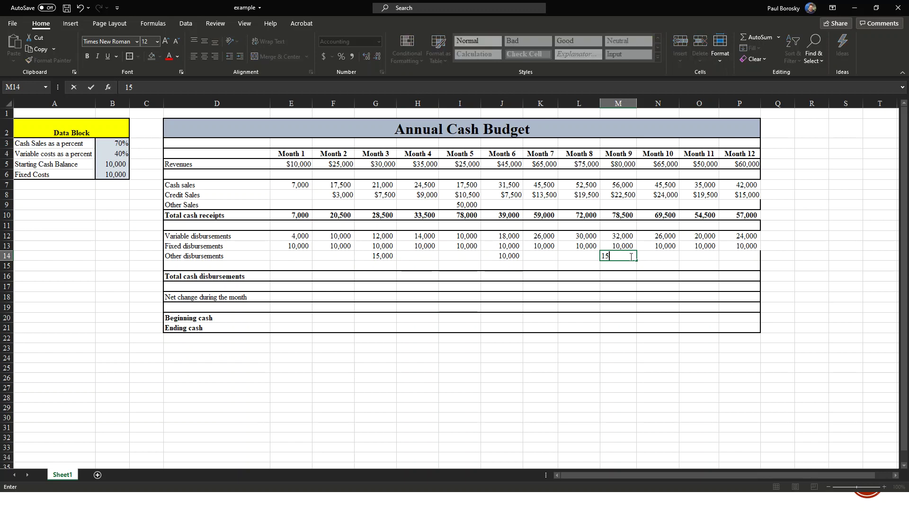
type("000")
key("Tab")
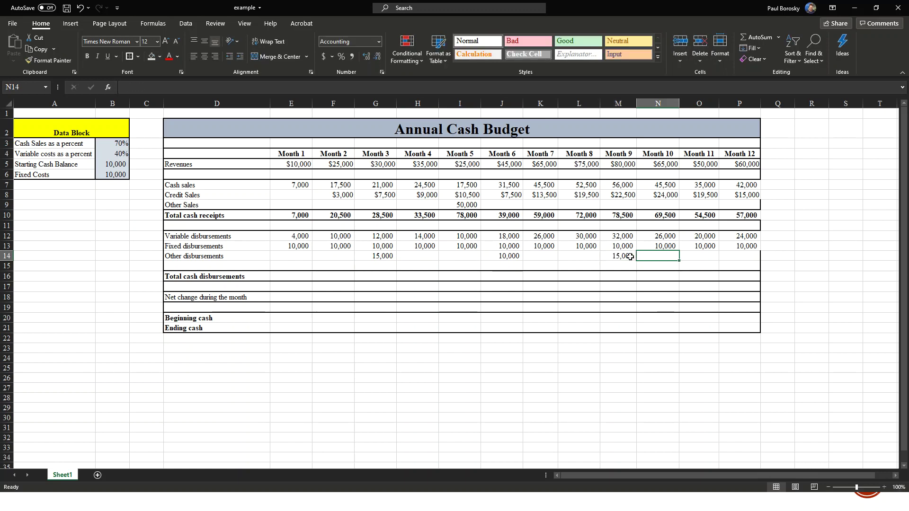
key("Tab")
key("Tab")
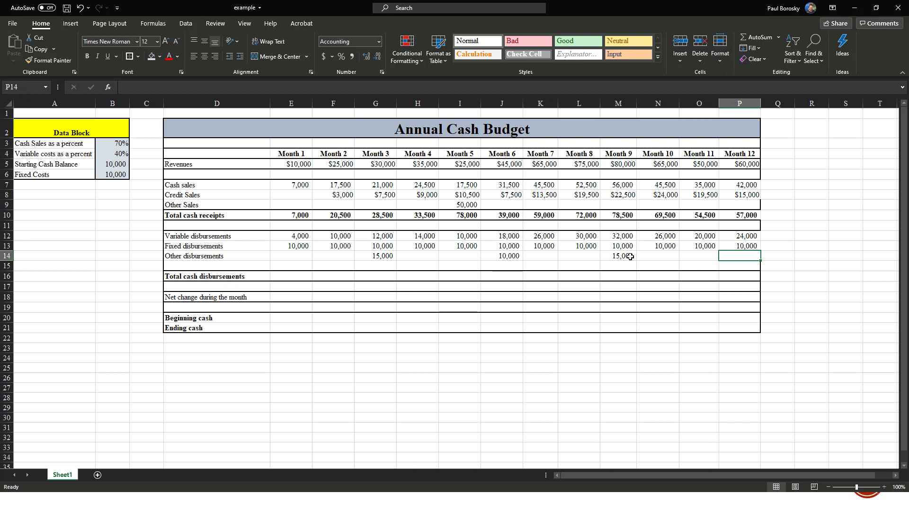
type("10000")
key("Return")
left_click(381, 321)
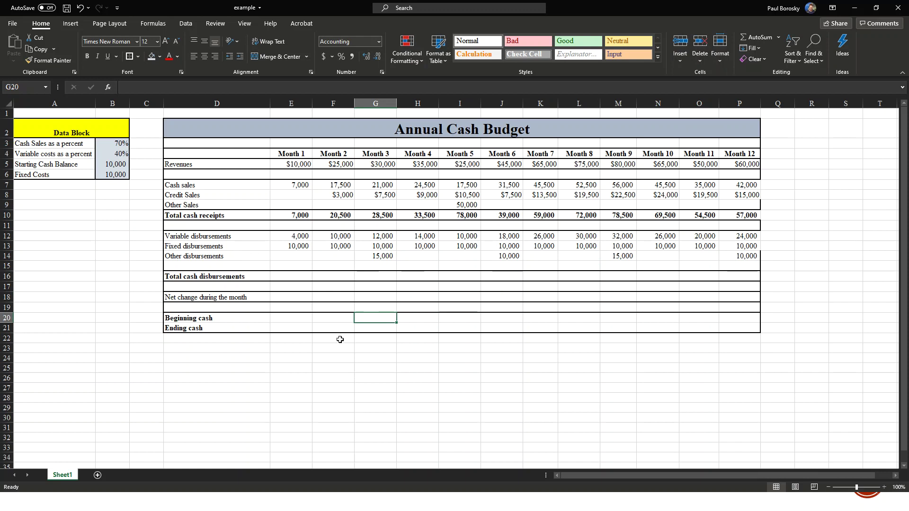
- Enter =SUM(E12:E14) as Month 1 total cash disbursements, giving 14,000
left_click(292, 277)
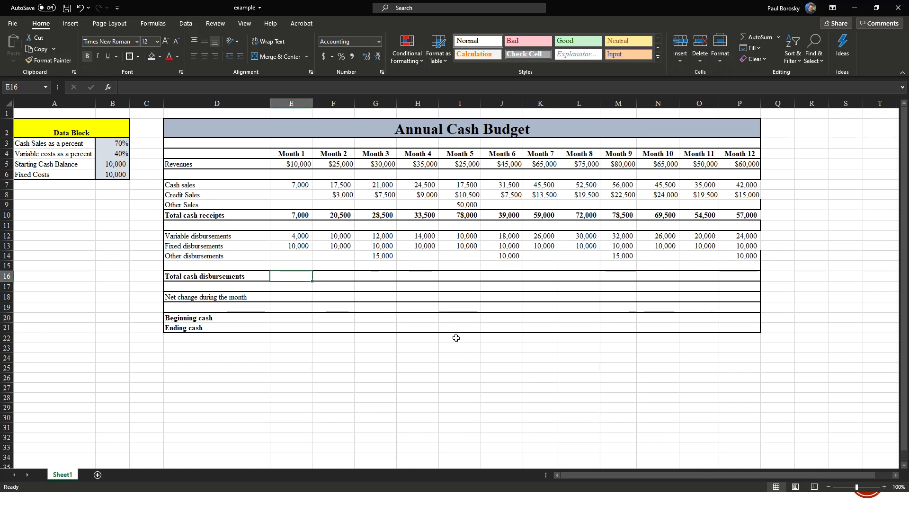
type("=")
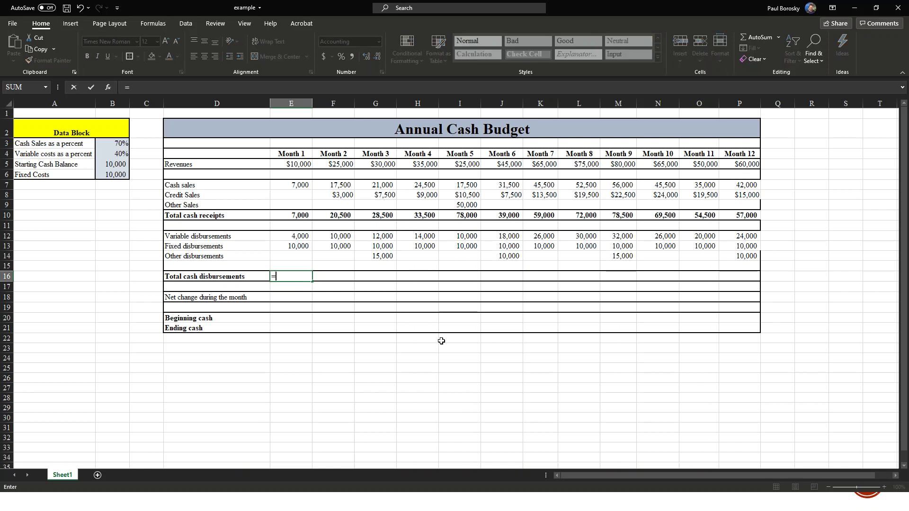
key("BackSpace")
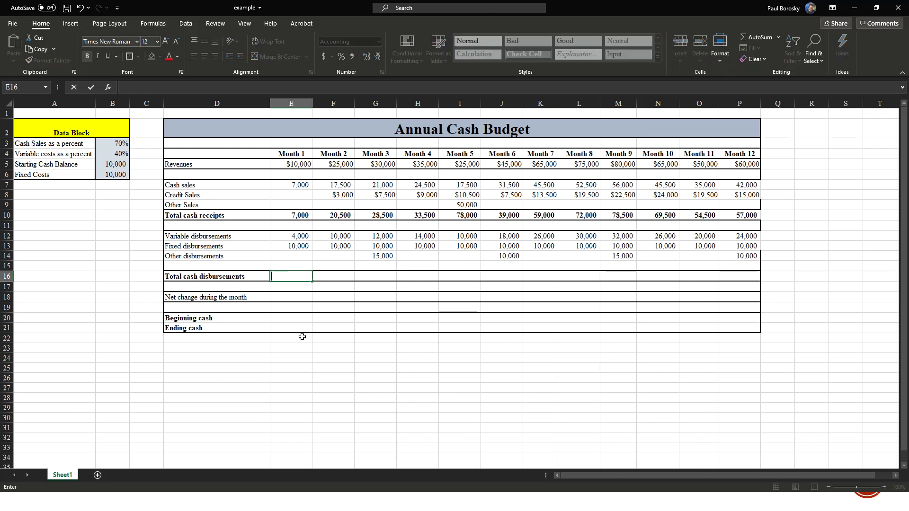
left_click(302, 337)
left_click(301, 275)
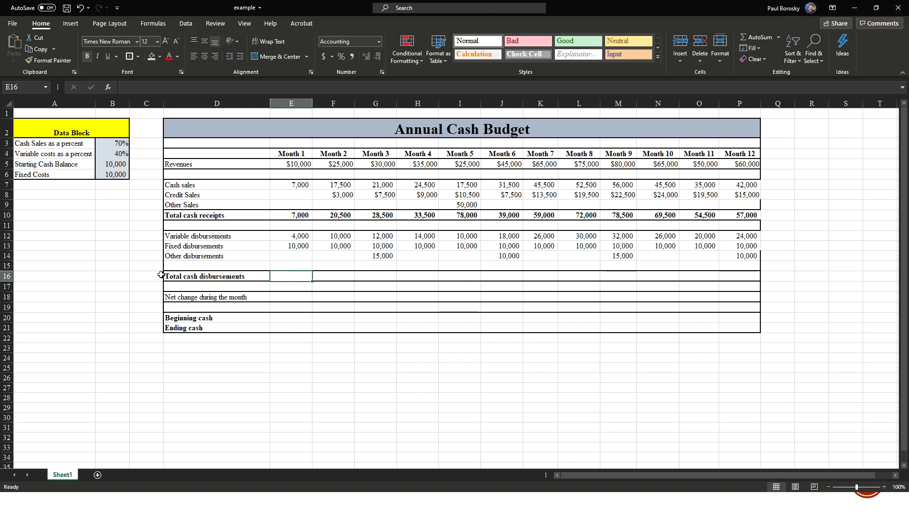
type("=")
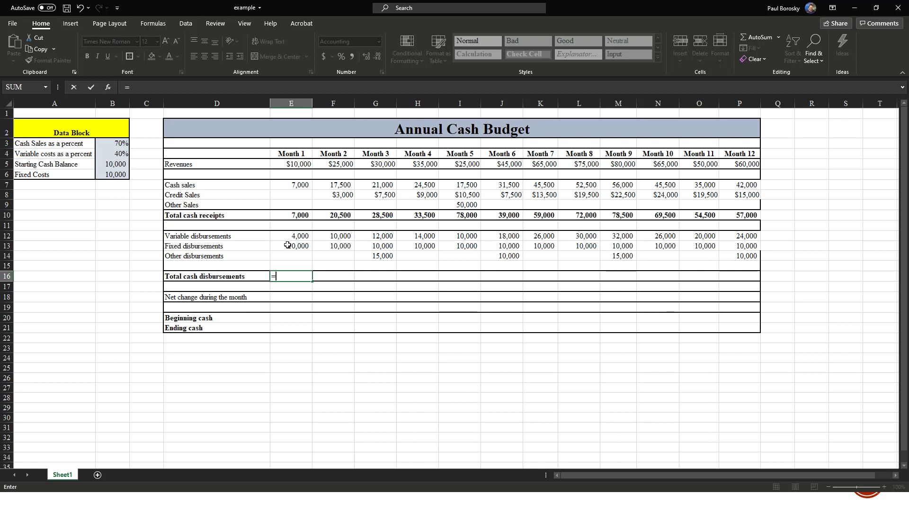
left_click_drag(291, 235, 286, 254)
key("BackSpace")
key("BackSpace")
key("BackSpace")
key("BackSpace")
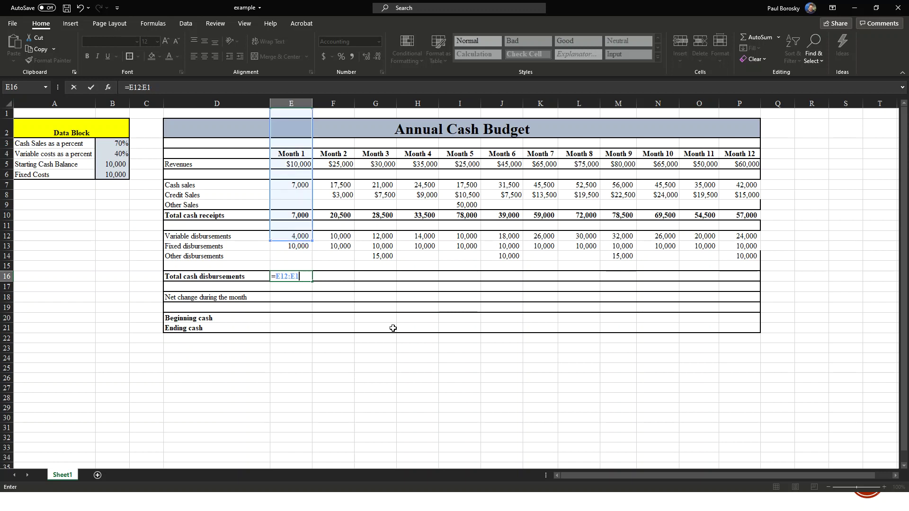
key("BackSpace")
key("BackSpace")
key("BackSpace")
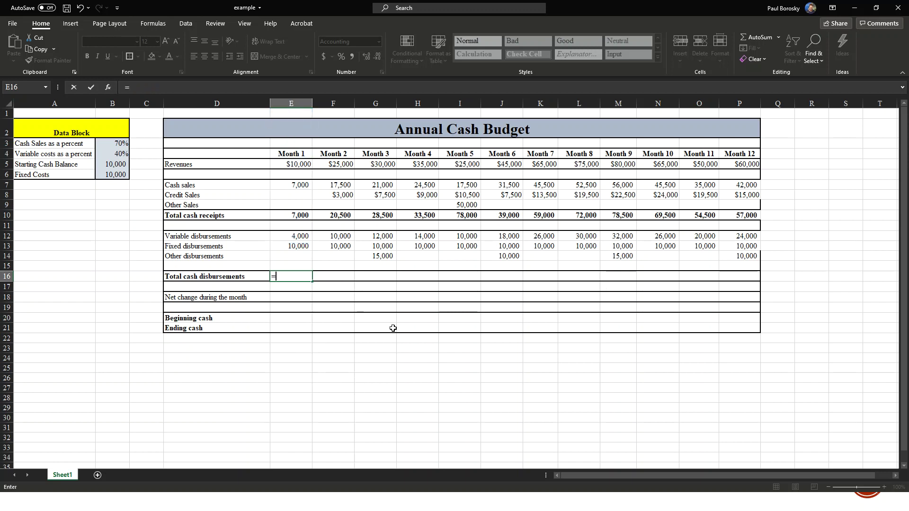
type("sum(")
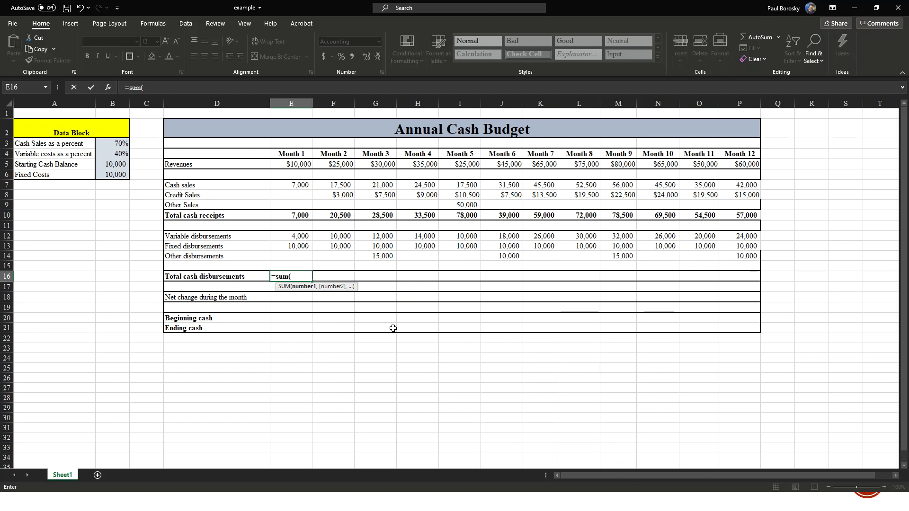
left_click_drag(295, 237, 296, 256)
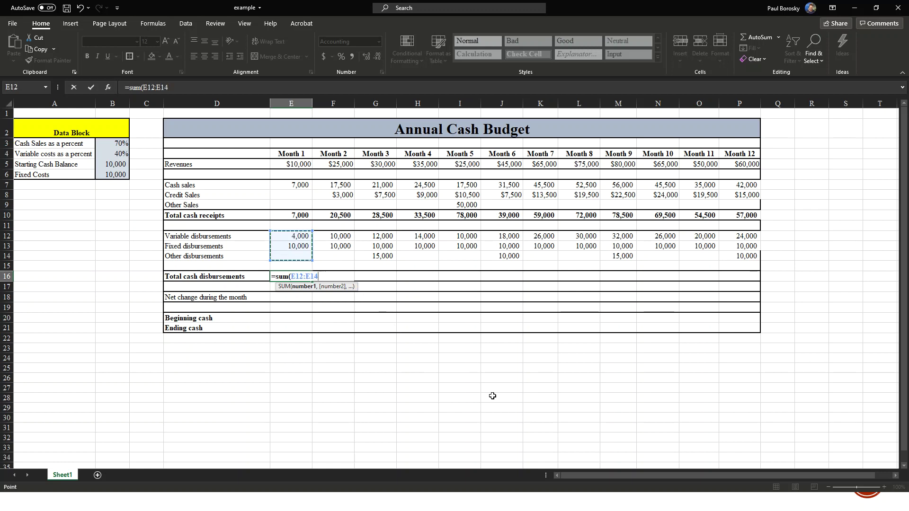
type(")")
key("Return")
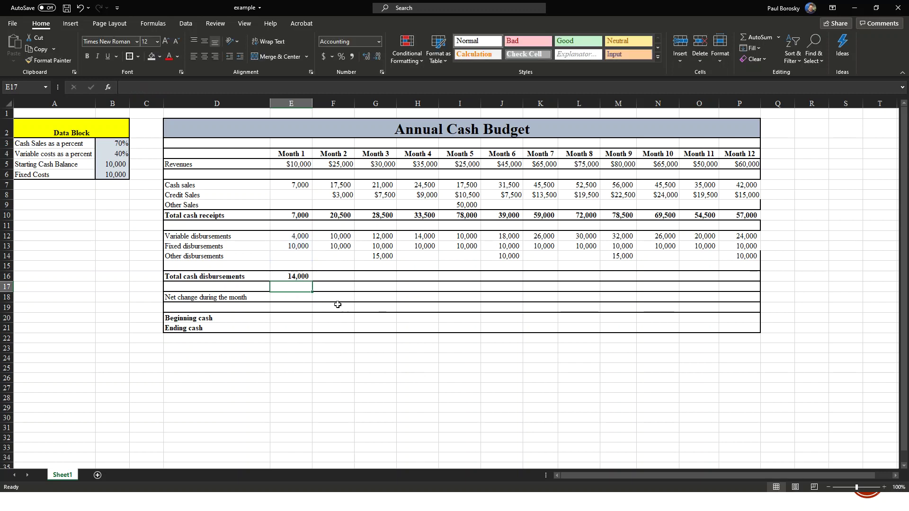
- Copy the disbursement total across to Month 12, ending at 44,000
left_click(295, 276)
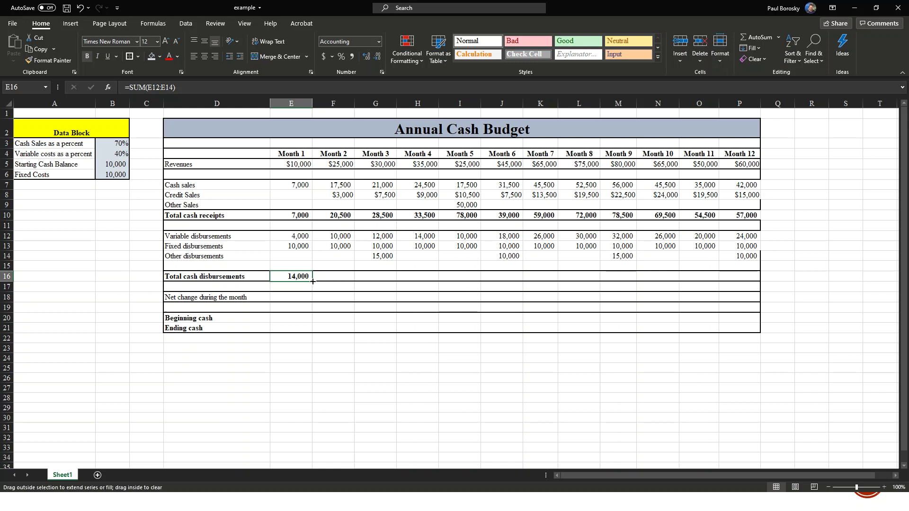
left_click(313, 282)
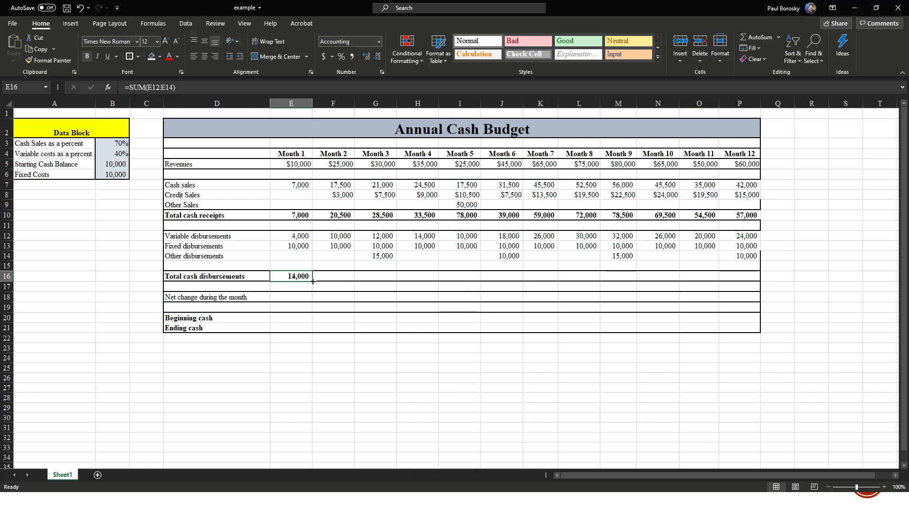
left_click_drag(312, 282, 750, 283)
left_click(320, 339)
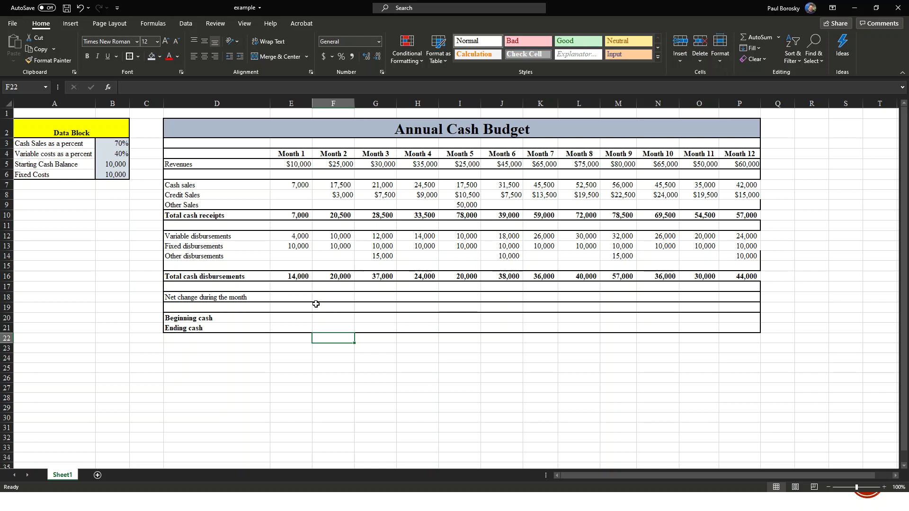
- Enter =E10-E16 in E18 as Month 1's net change during the month
left_click(303, 367)
left_click(306, 300)
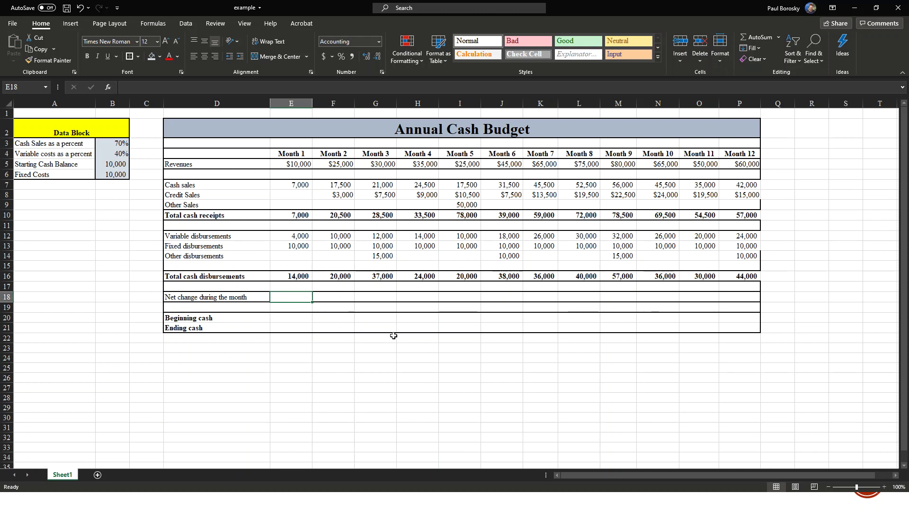
left_click(333, 348)
left_click(285, 297)
type("=")
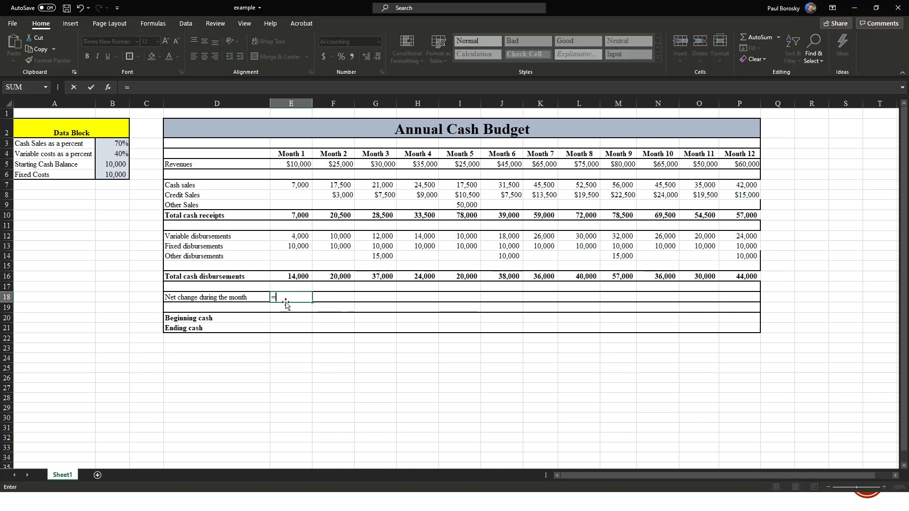
left_click(293, 213)
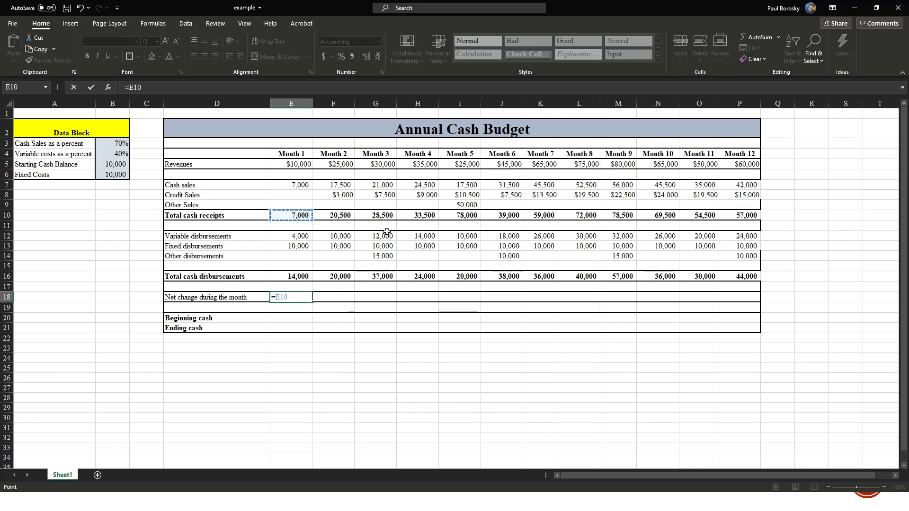
type("-")
left_click(296, 274)
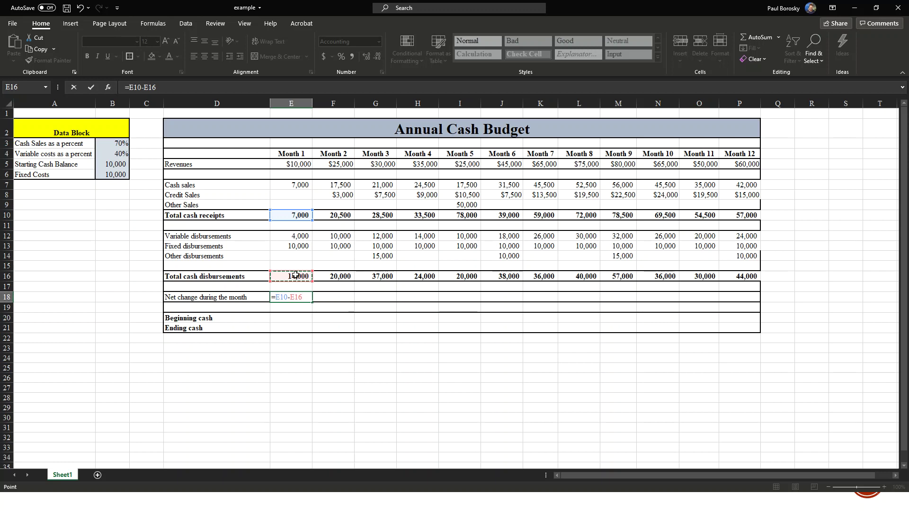
key("Return")
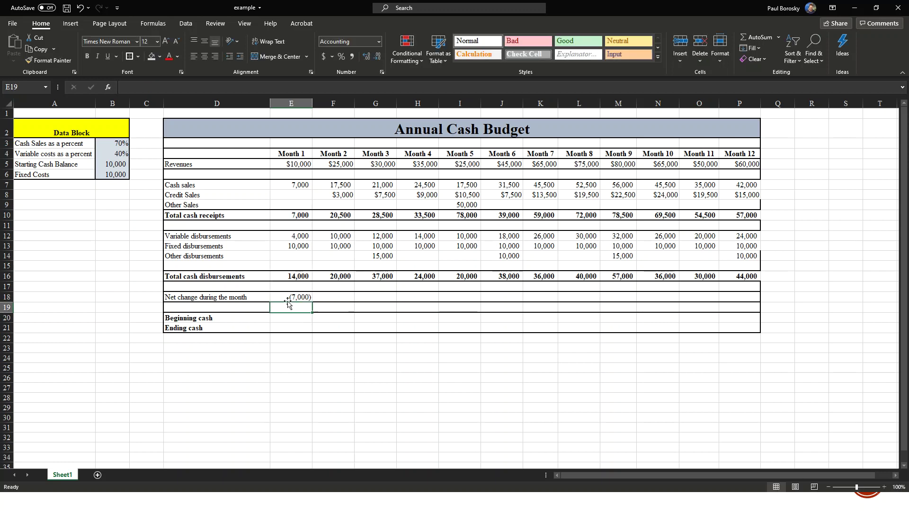
- Fill the net change formula across to P18, from (7,000) in Month 1 to 13,000 in Month 12
left_click(294, 297)
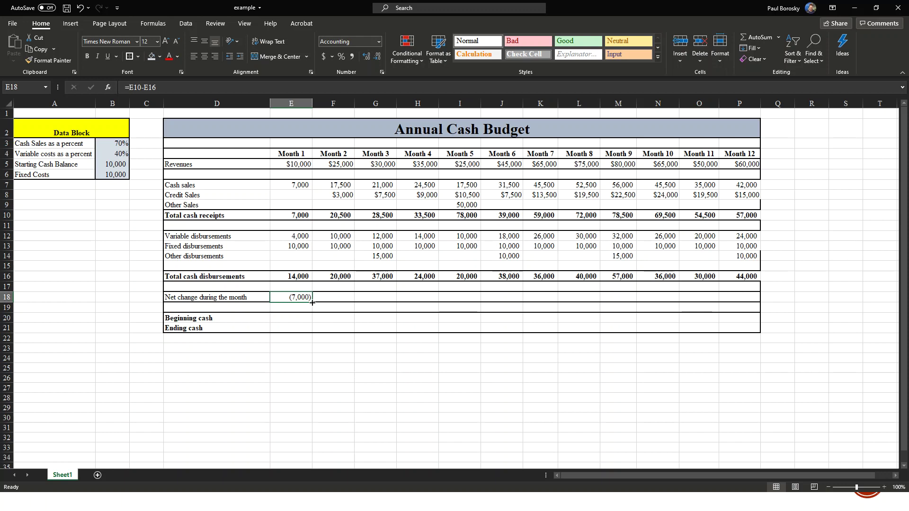
left_click_drag(312, 302, 747, 306)
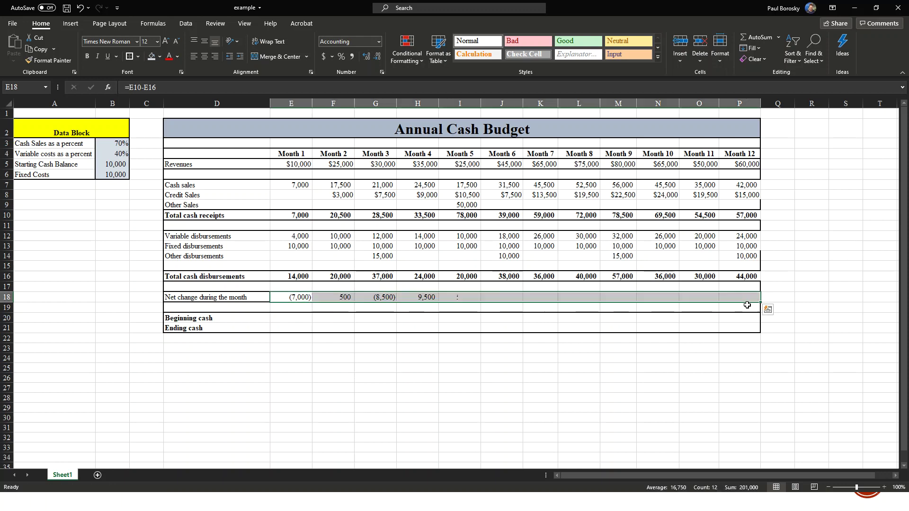
left_click(633, 371)
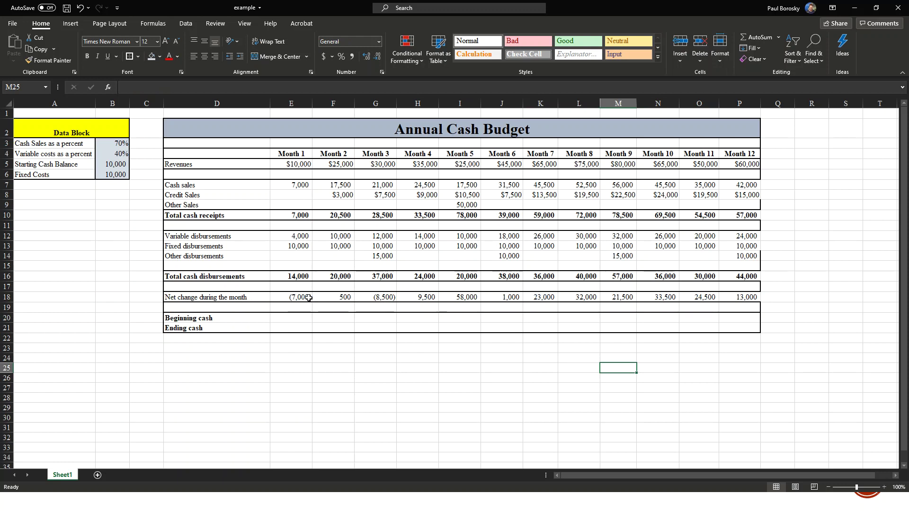
left_click(294, 319)
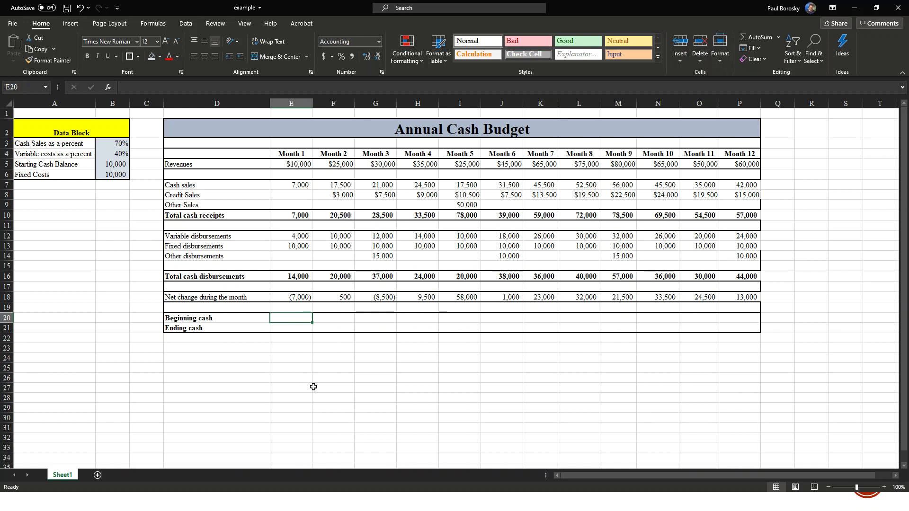
- Set Month 1 beginning cash in E20 to =B5, the 10,000 starting balance
type("=")
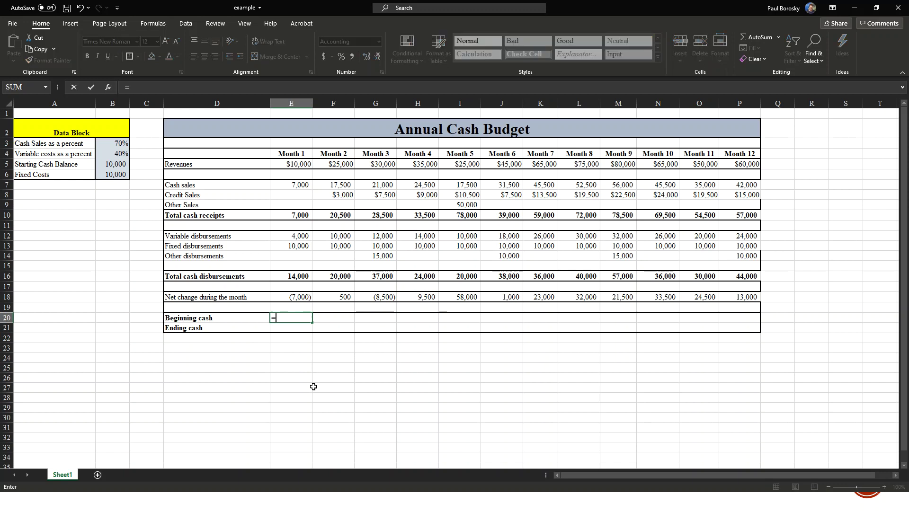
left_click(110, 165)
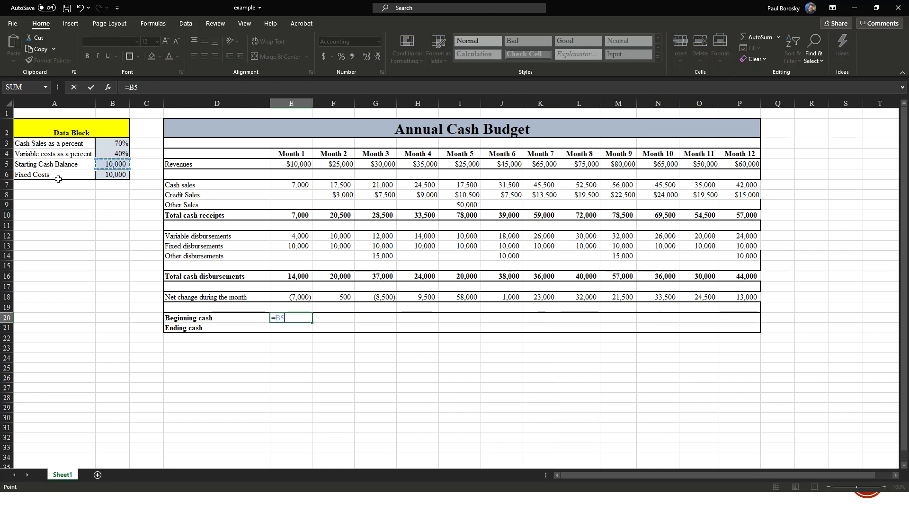
key("Return")
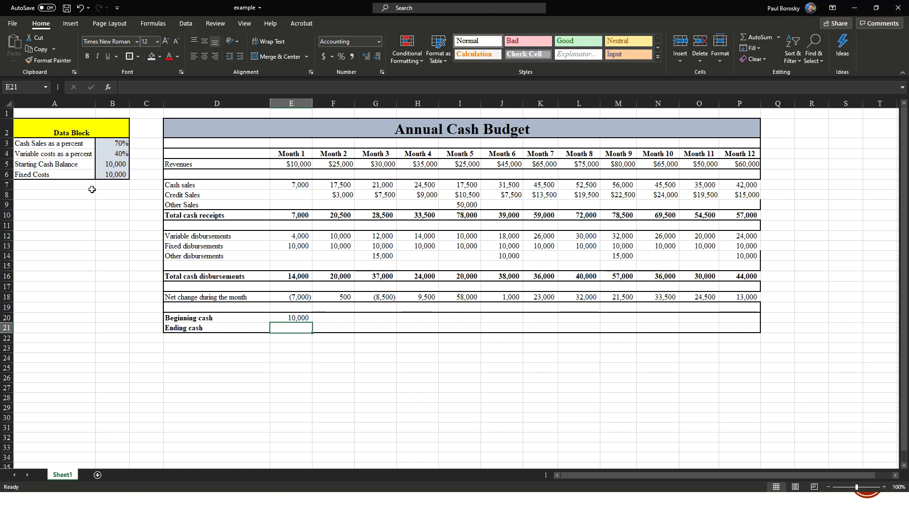
- Set Month 1 ending cash in E21 to =E18+E20, giving 3,000
left_click(316, 349)
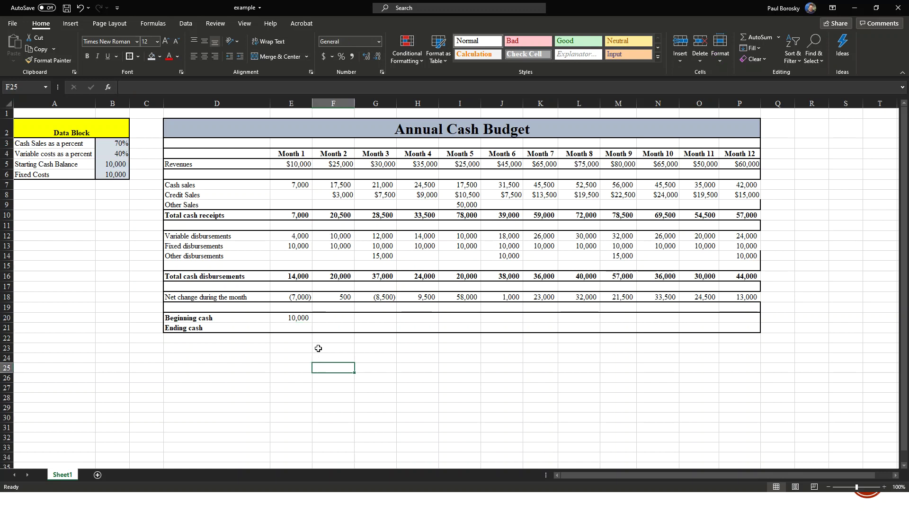
left_click(302, 328)
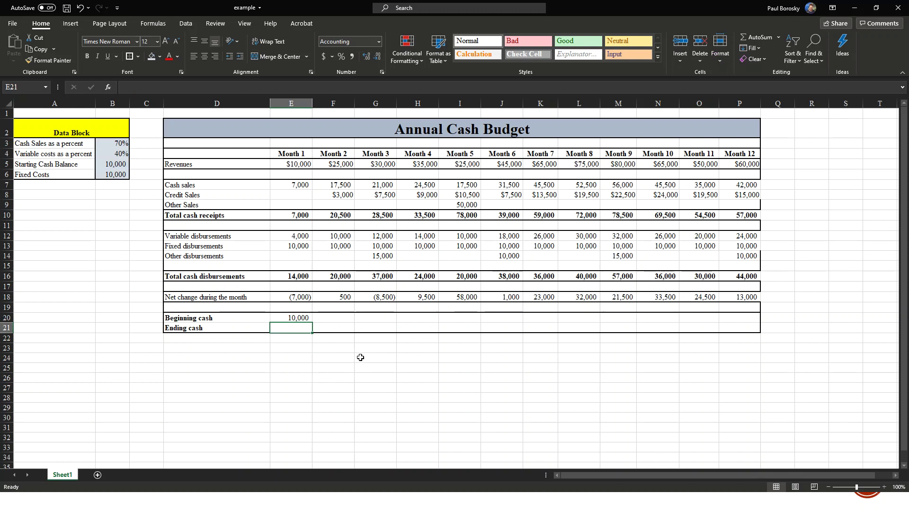
type("=")
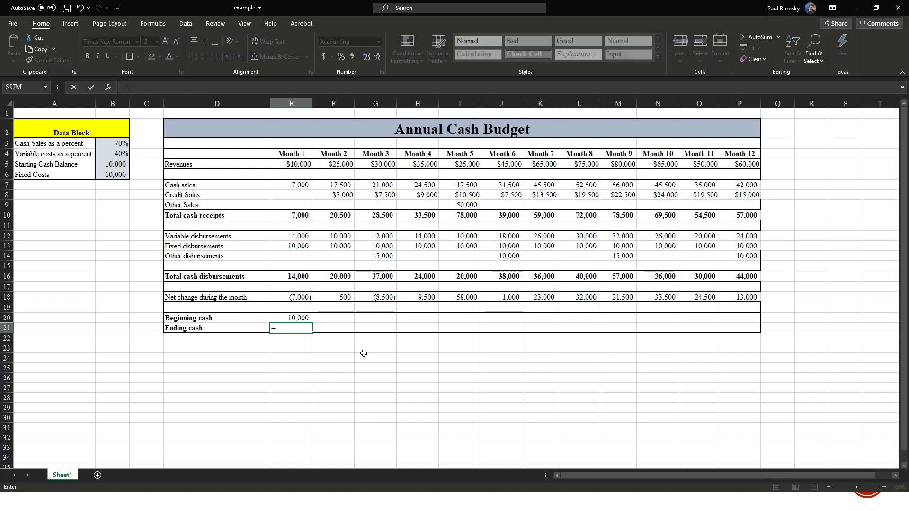
left_click(284, 297)
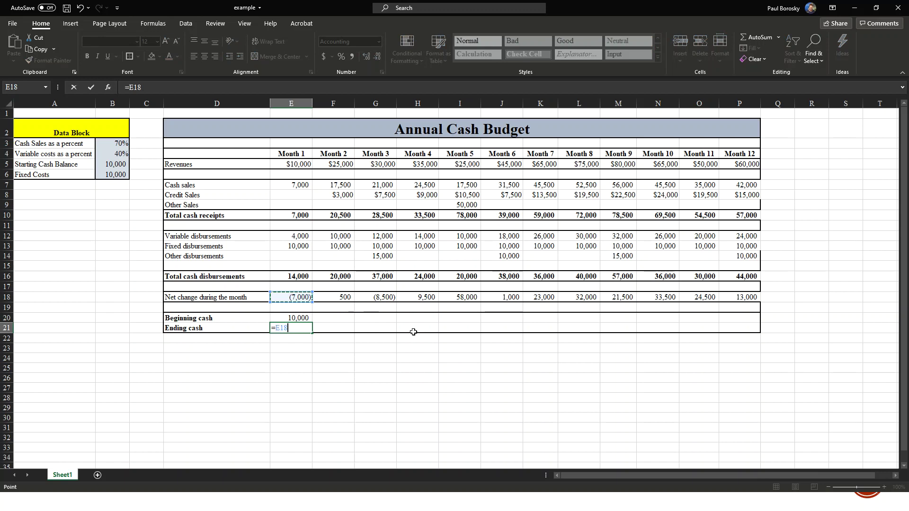
type("+")
left_click(297, 318)
key("Return")
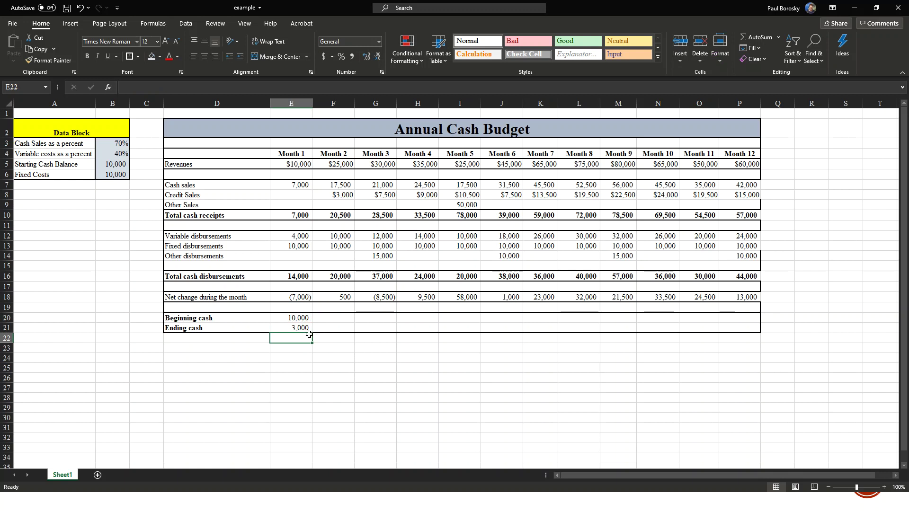
- Verify the Month 1 beginning and ending cash formulas
left_click(303, 329)
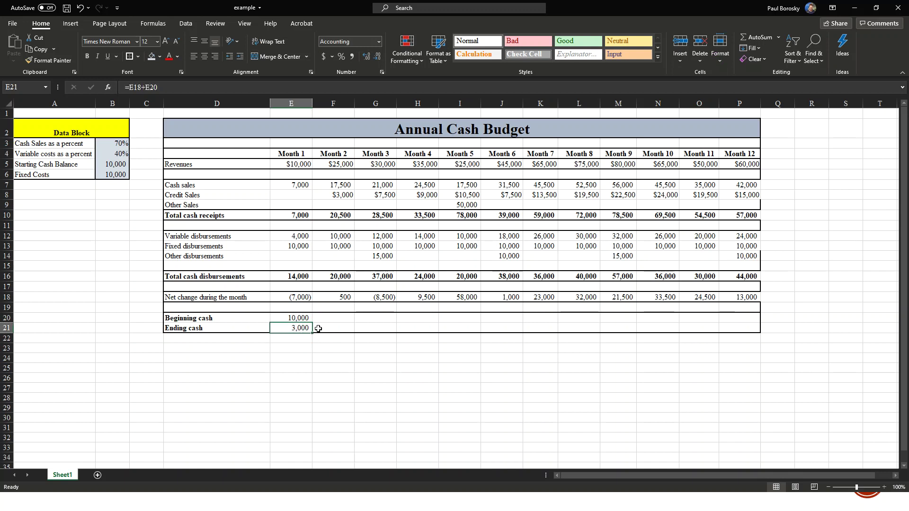
left_click(298, 310)
left_click(299, 319)
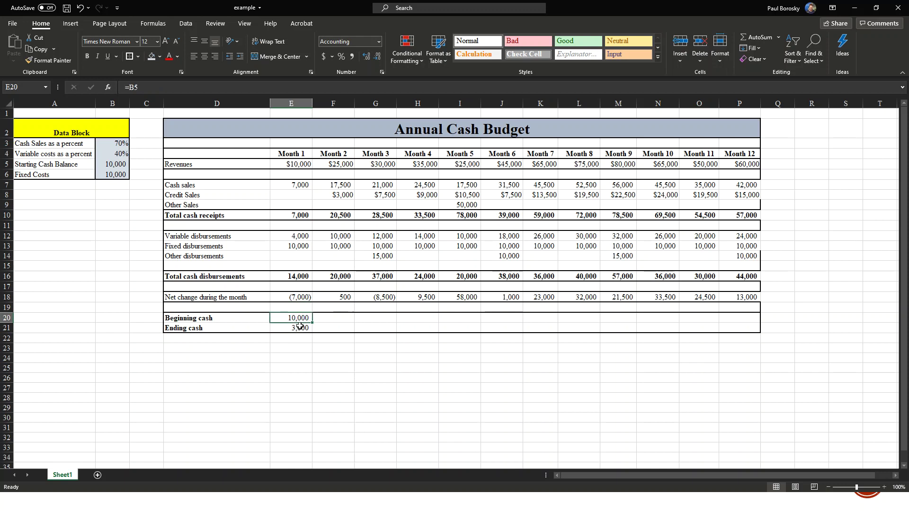
left_click(299, 327)
left_click(326, 379)
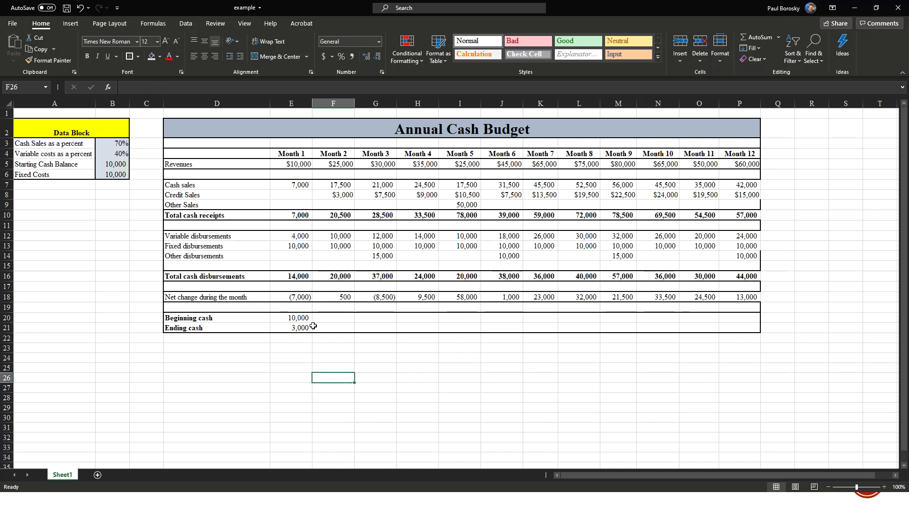
left_click(290, 329)
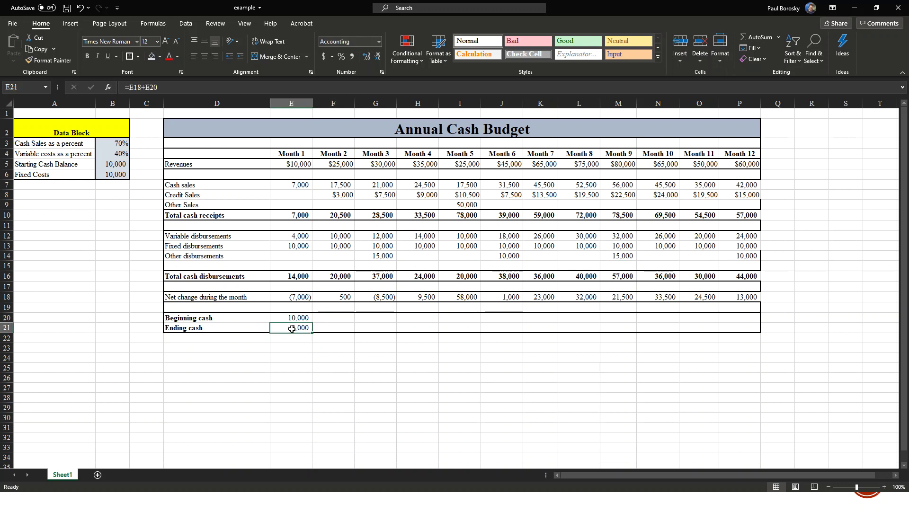
double_click(330, 319)
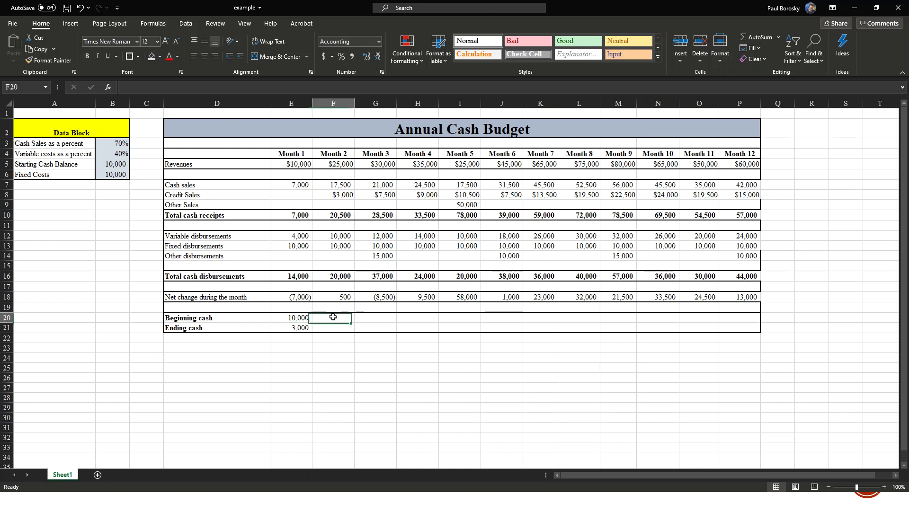
- Link Month 2 beginning cash in F20 to Month 1 ending cash with =E21 (3,000)
type("=")
left_click(298, 328)
key("Return")
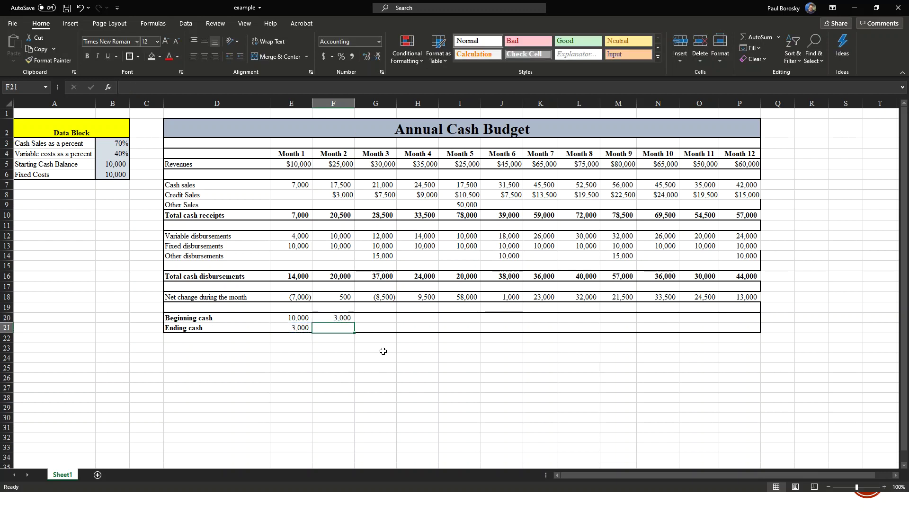
- Copy the ending cash formula into F21 as =F18+F20 (3,500) and review Month 2's formulas
left_click(288, 326)
left_click_drag(311, 334, 346, 333)
left_click(345, 329)
left_click(164, 87)
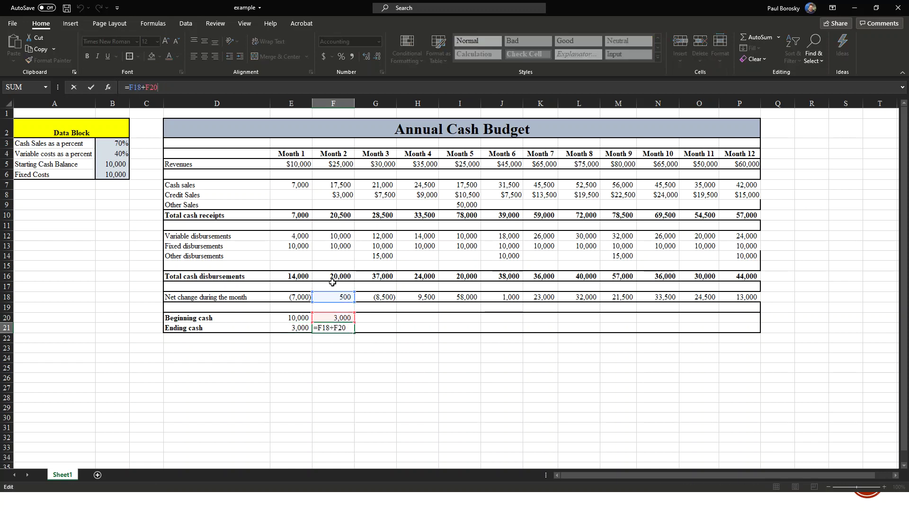
left_click(343, 359)
left_click(342, 298)
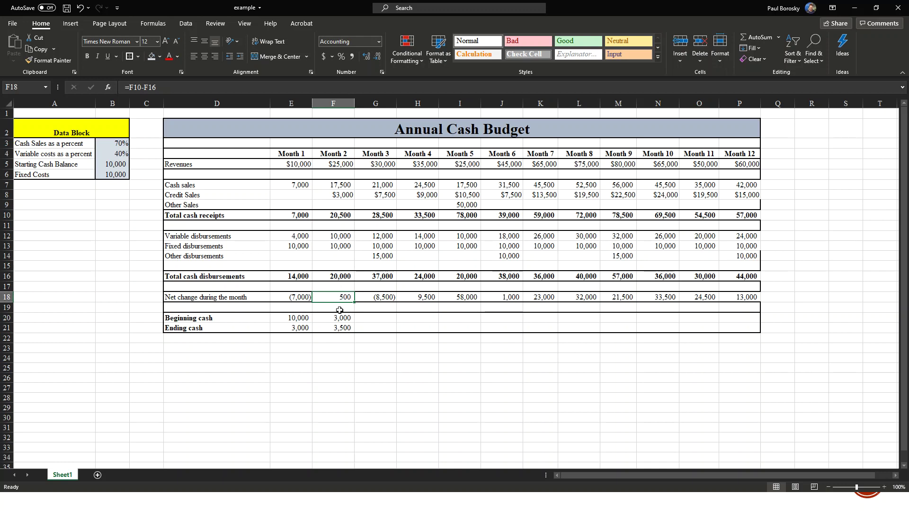
left_click(343, 319)
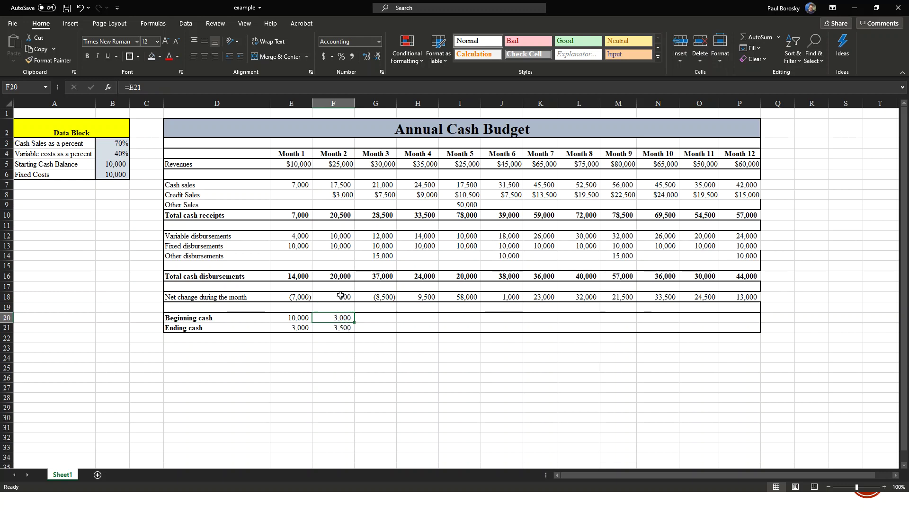
left_click(338, 326)
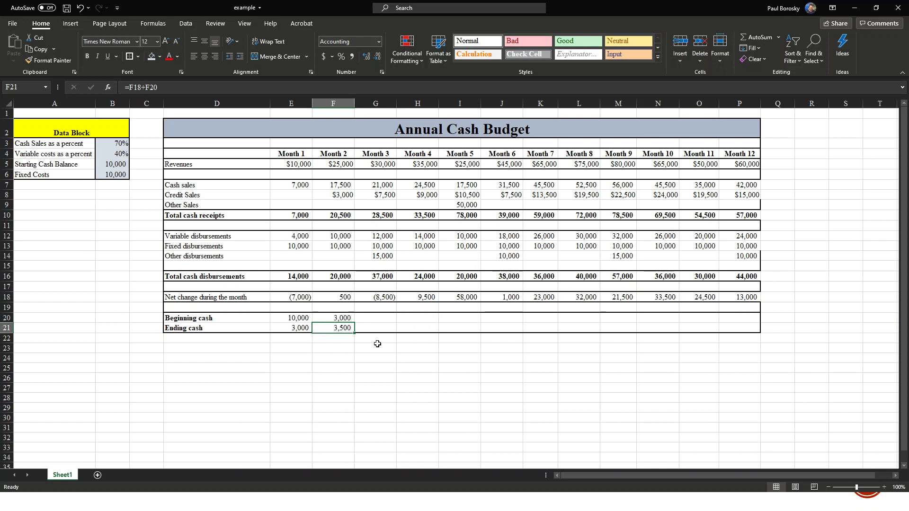
- Fill F20:F21 through column P so Month 12 ending cash reaches 211,000
mouse_move(337, 316)
left_mouse_down()
mouse_move(341, 331)
mouse_move(329, 327)
mouse_move(356, 334)
mouse_move(755, 350)
left_mouse_up()
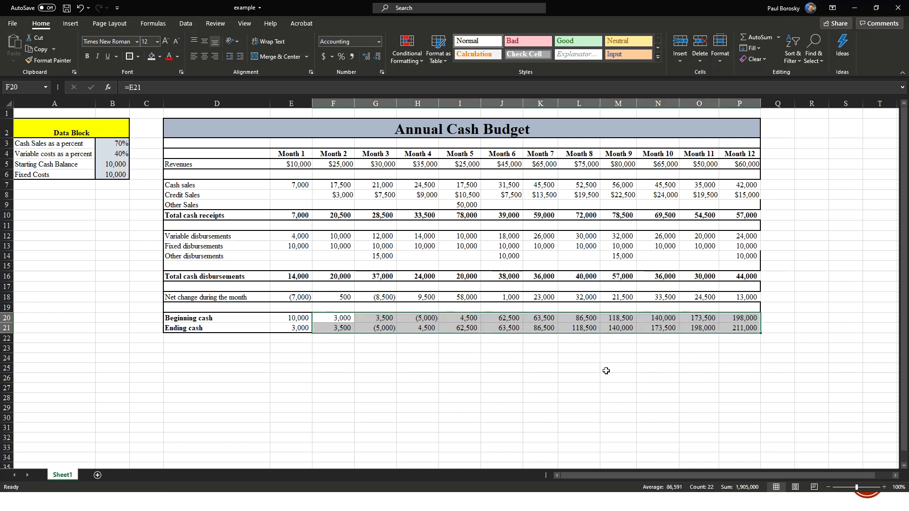
left_click(515, 370)
left_click(324, 373)
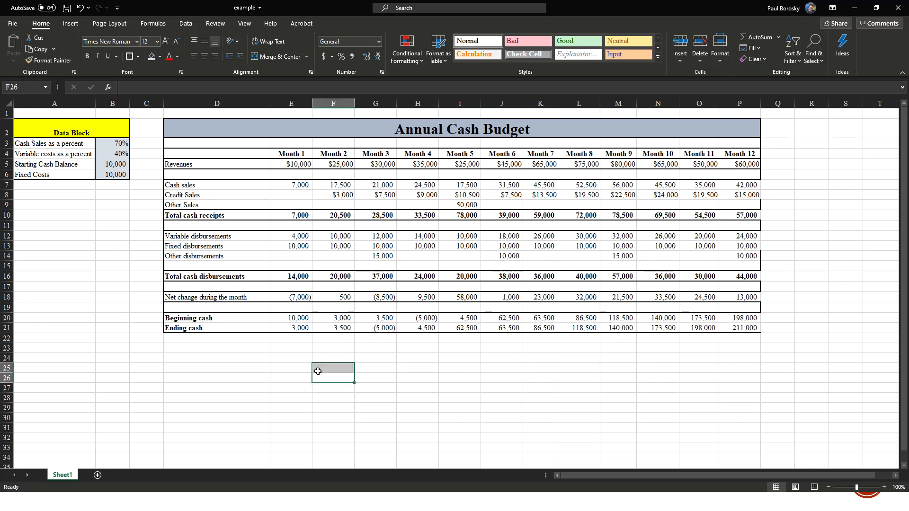
left_click(277, 367)
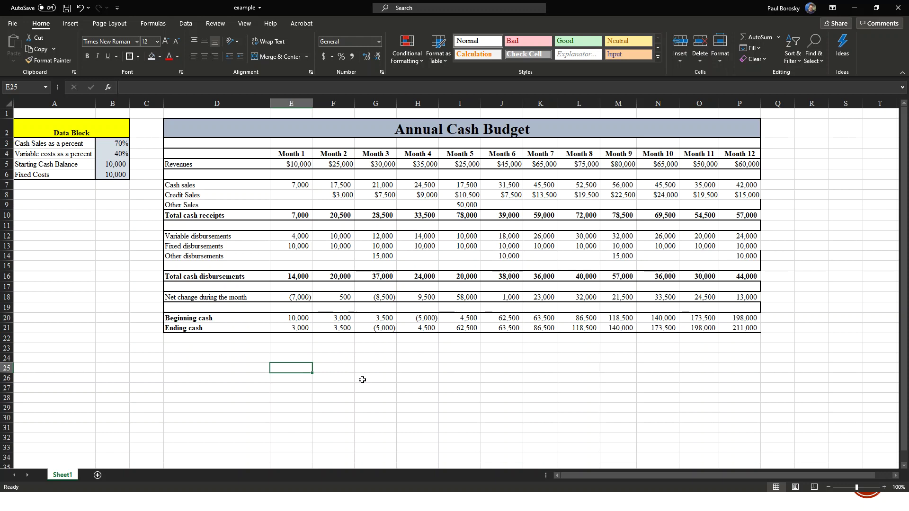
left_click(385, 327)
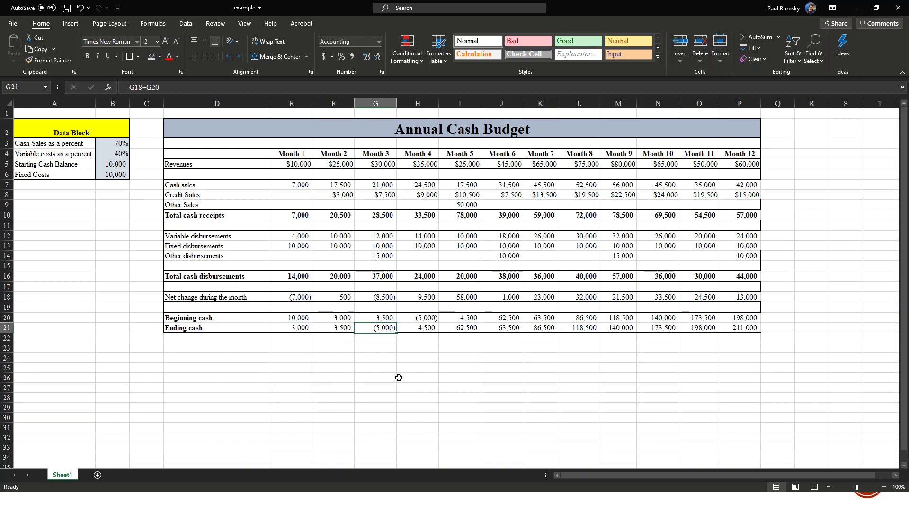
left_click(378, 346)
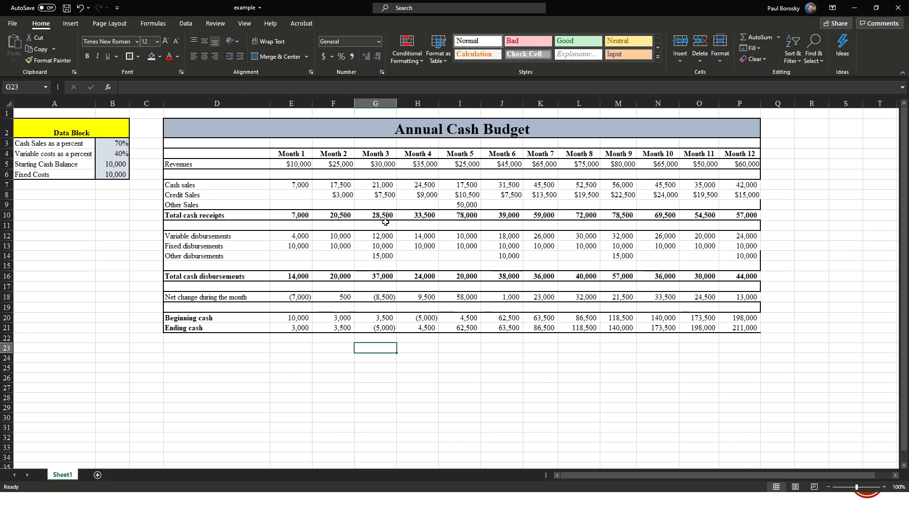
left_click(377, 274)
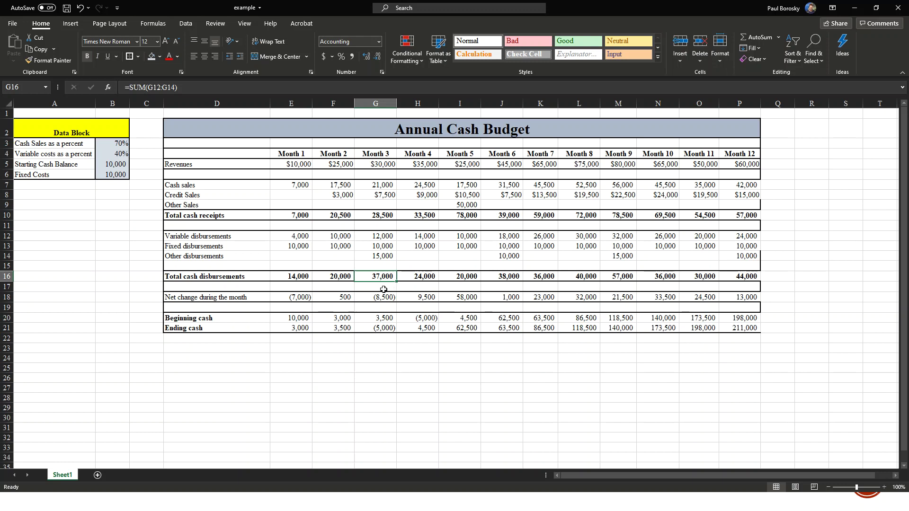
left_click(382, 297)
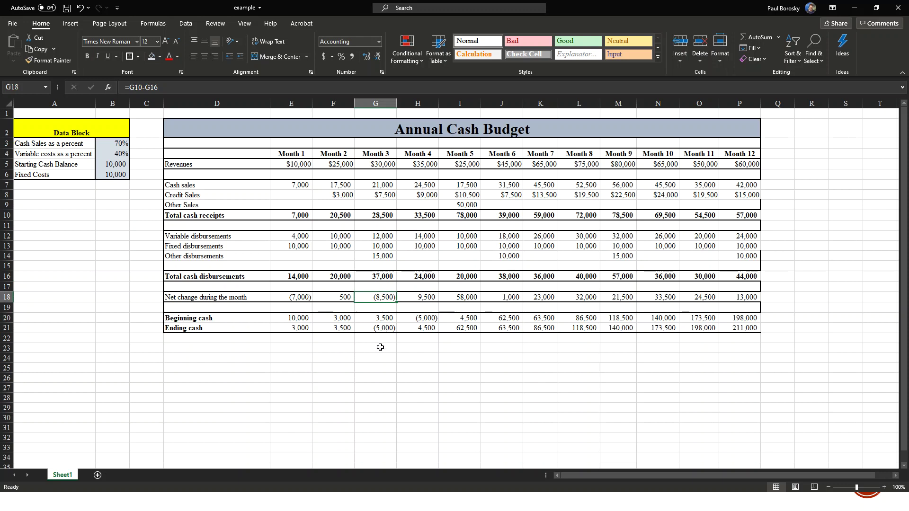
left_click(387, 319)
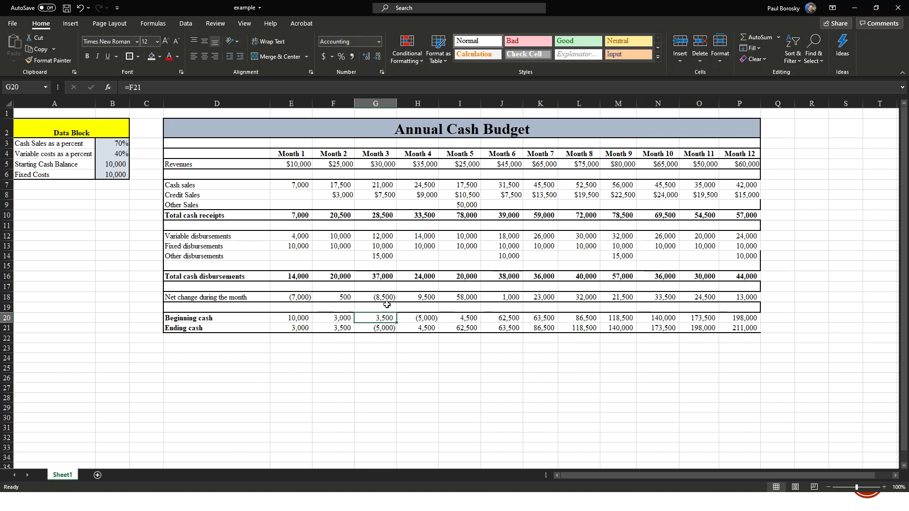
left_click(378, 328)
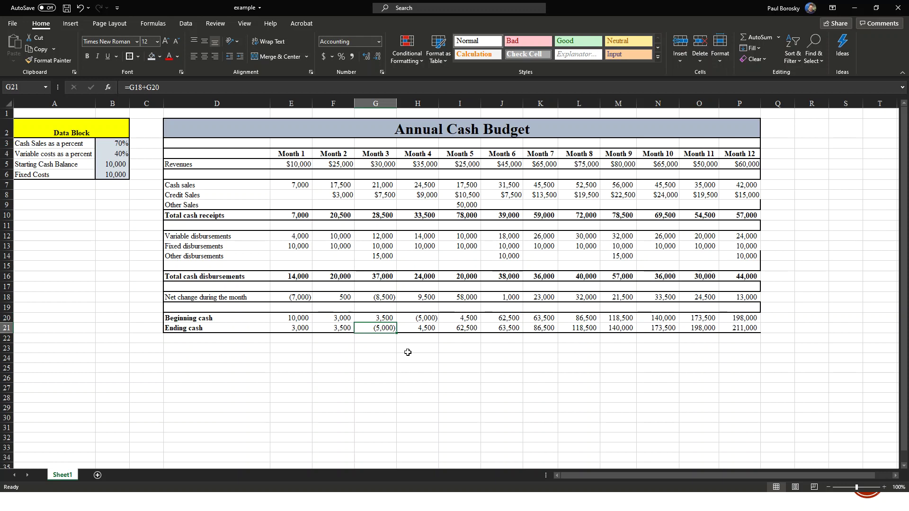
left_click(384, 340)
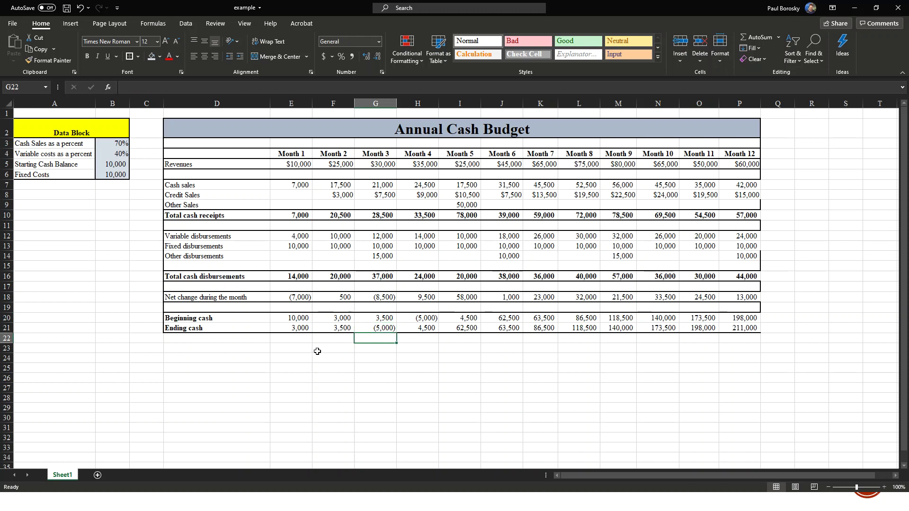
left_click(284, 343)
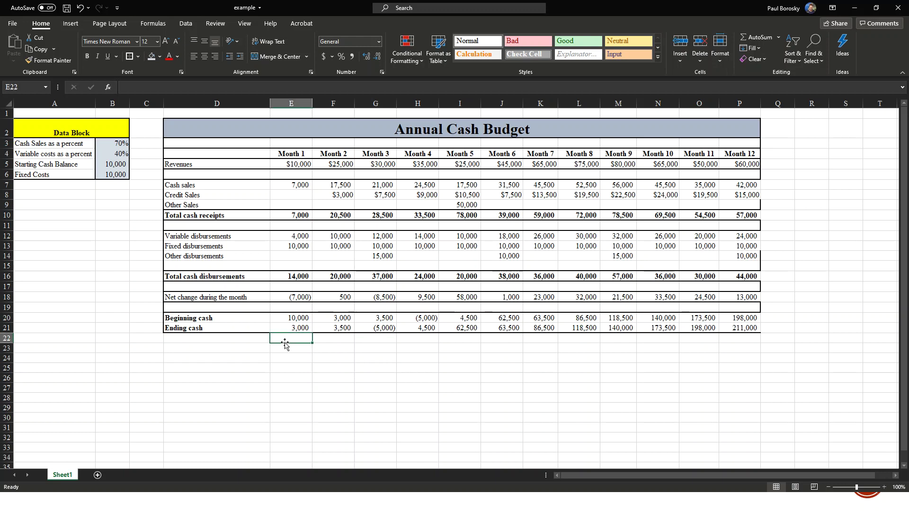
left_click(379, 341)
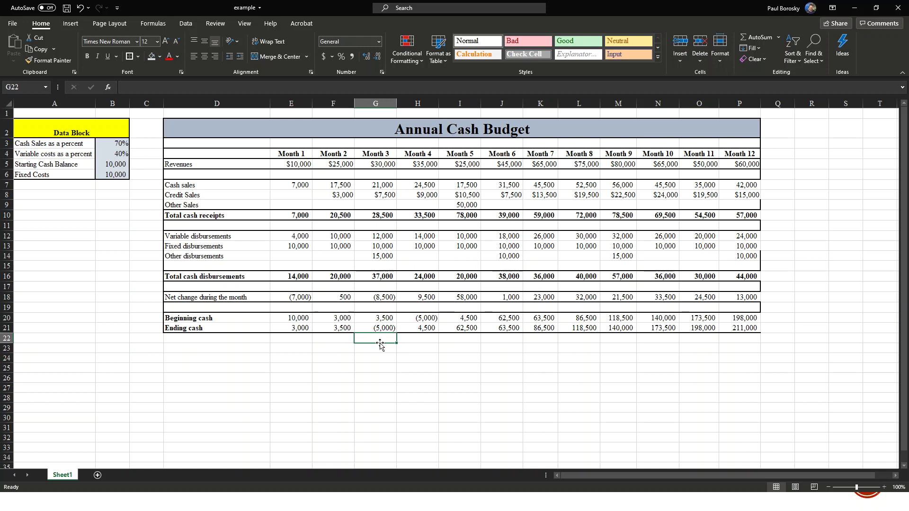
left_click(468, 336)
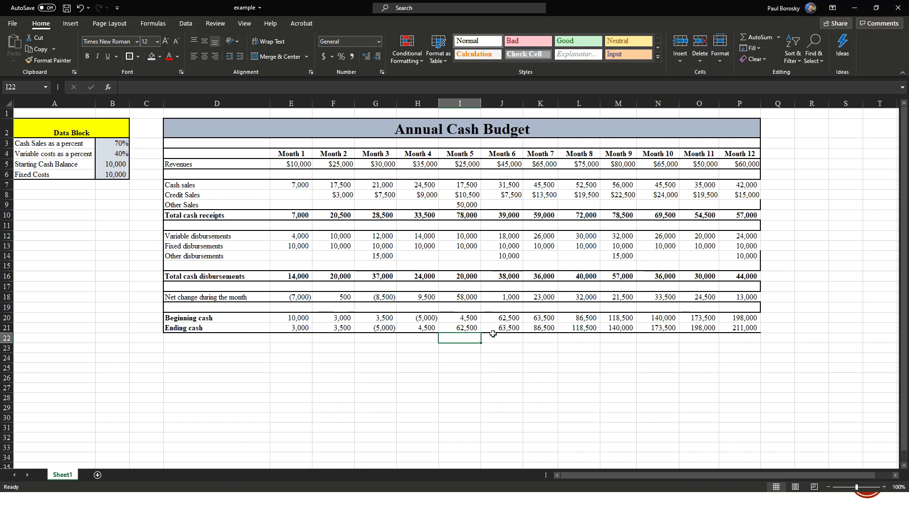
left_click(590, 337)
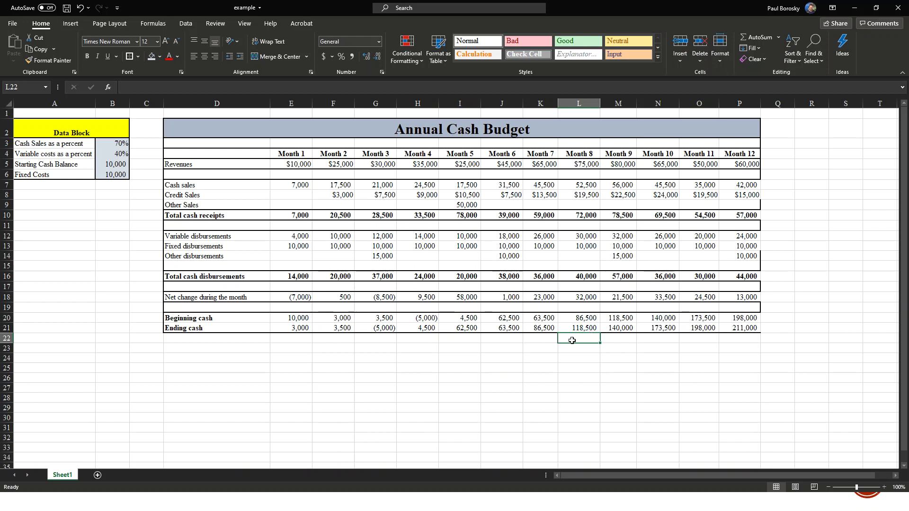
left_click(465, 337)
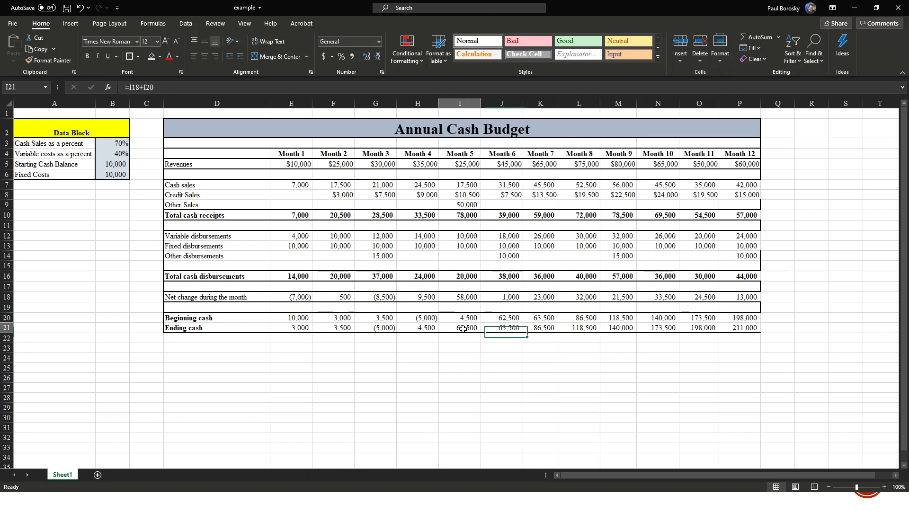
left_click(463, 328)
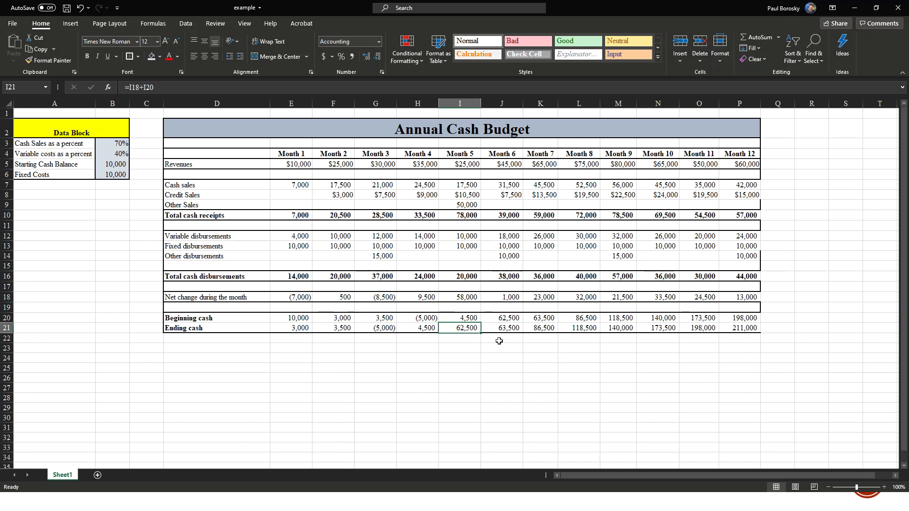
left_click(589, 327)
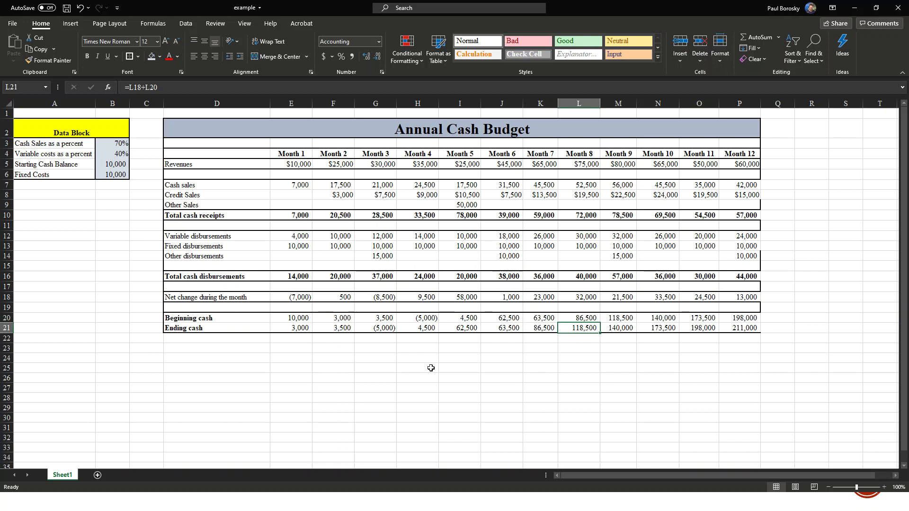
left_click_drag(419, 368, 424, 359)
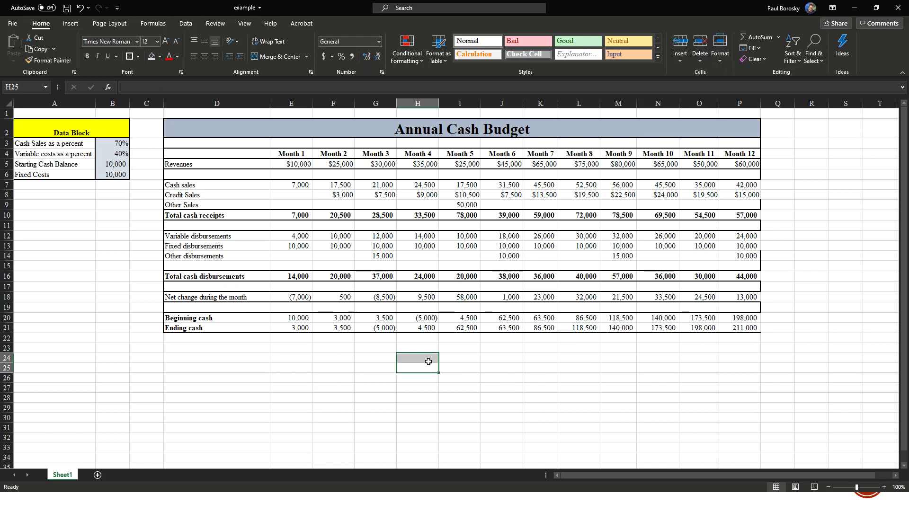
left_click(274, 359)
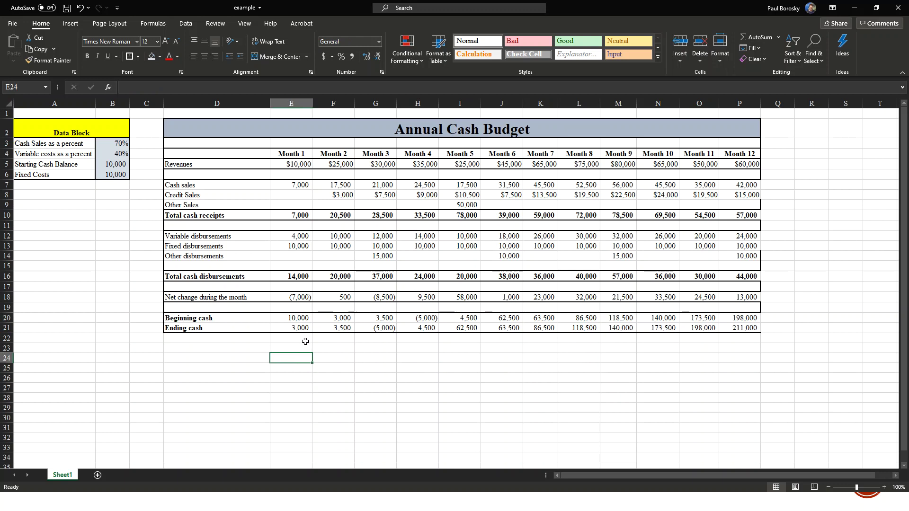
left_click(393, 328)
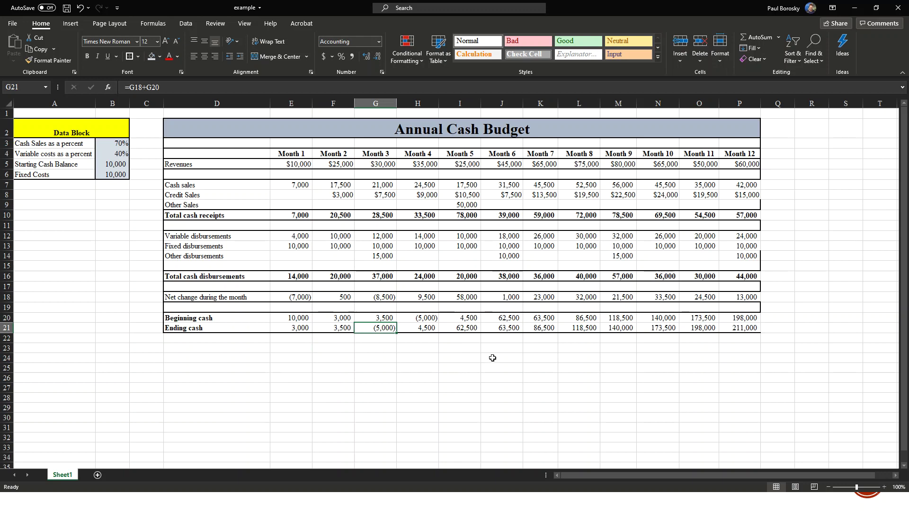
key("Right")
key("Right")
key("Right")
key("Left")
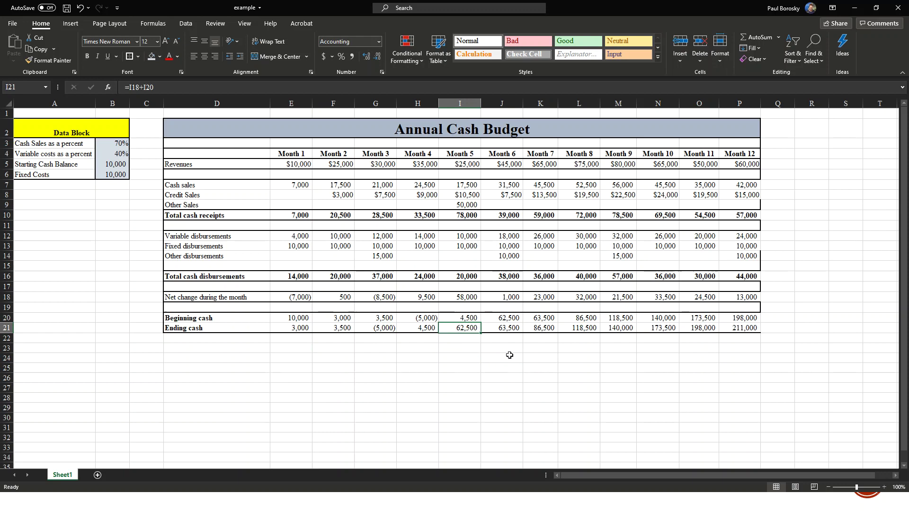
key("Right")
key("Right")
key("Right")
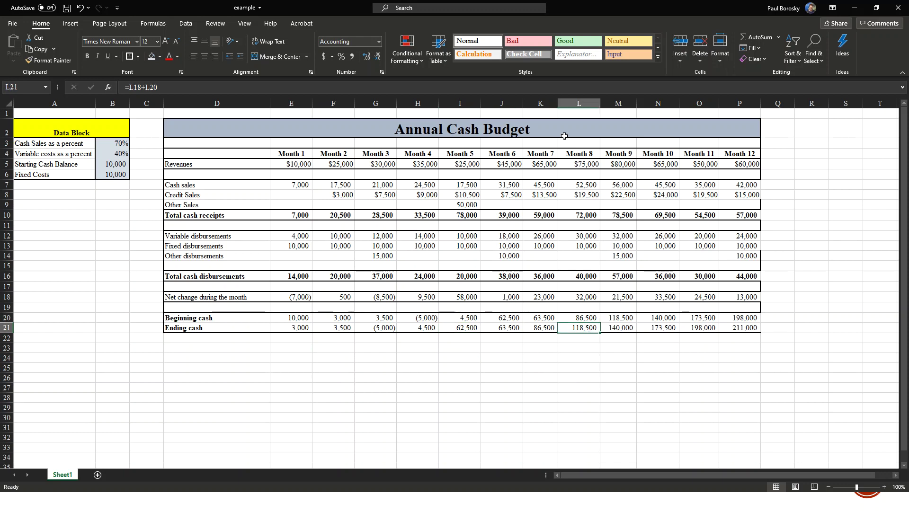